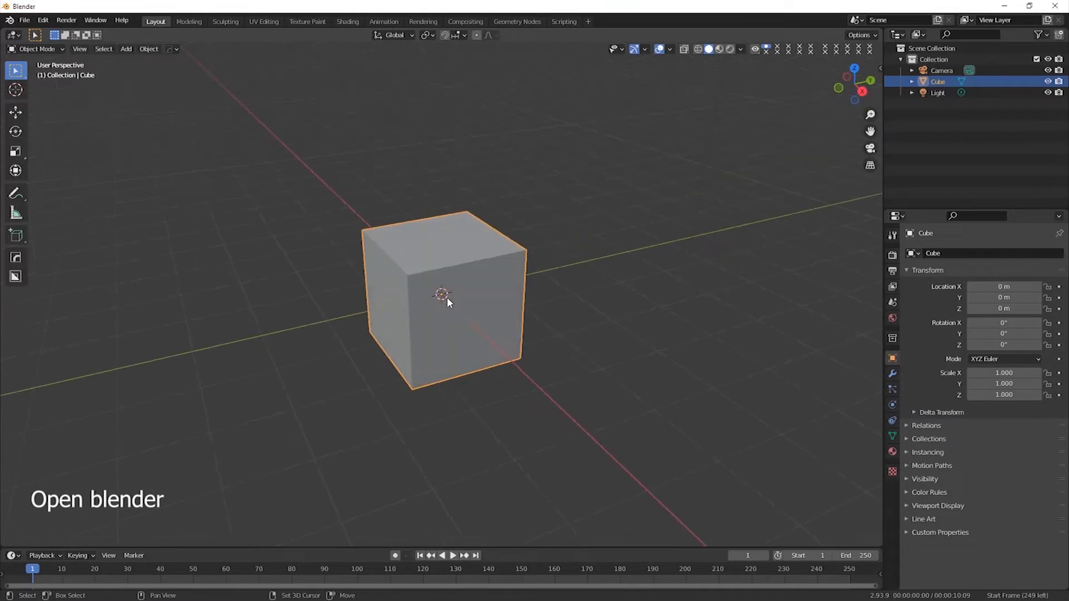
- Delete the default cube and add a mesh cylinder at the world origin
{"action": "right_click", "coordinate": [465, 290]}
{"action": "left_click", "coordinate": [423, 475]}
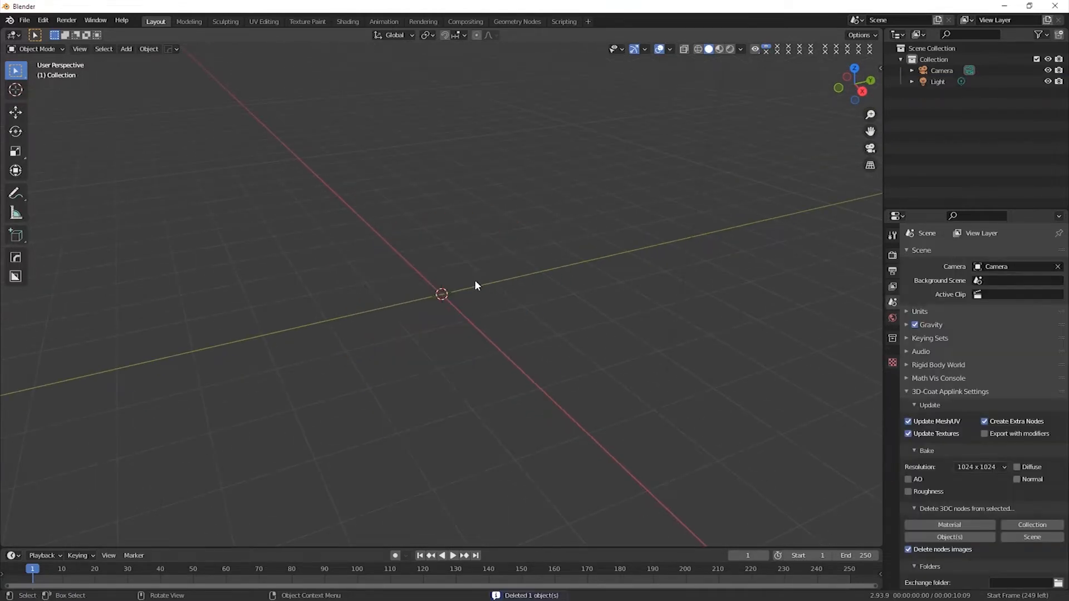
{"action": "middle_click_drag", "start_coordinate": [449, 310], "coordinate": [459, 352], "text": "shift"}
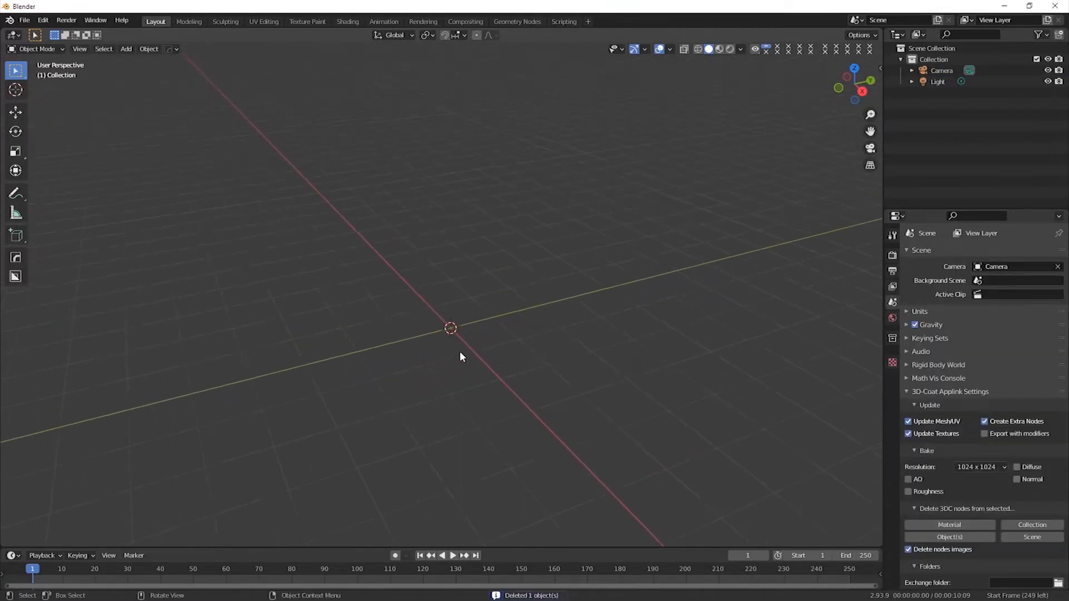
{"action": "key", "text": "shift+a"}
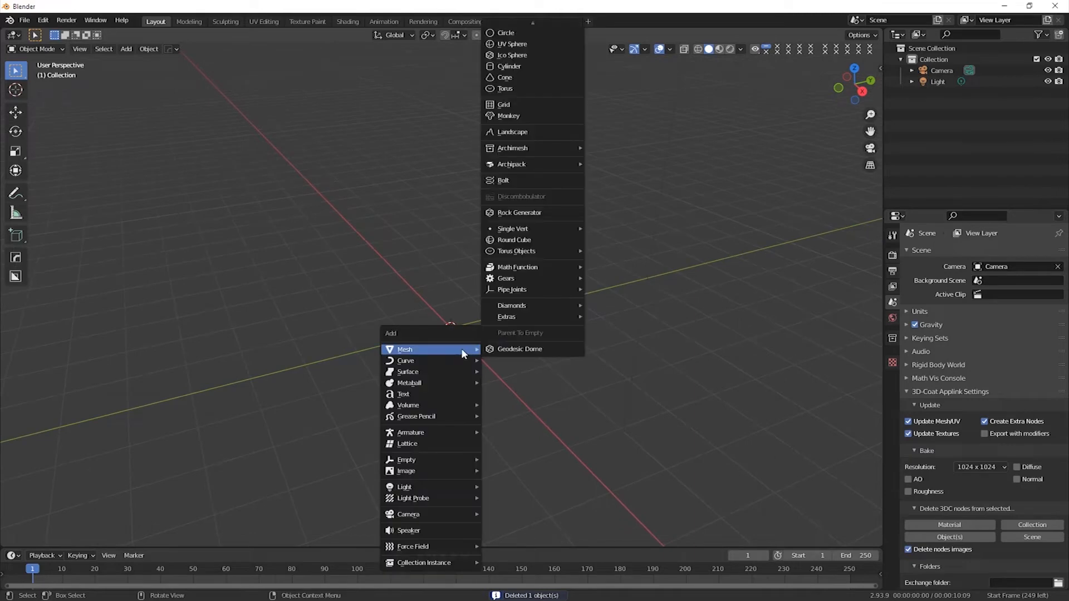
{"action": "left_click", "coordinate": [515, 66]}
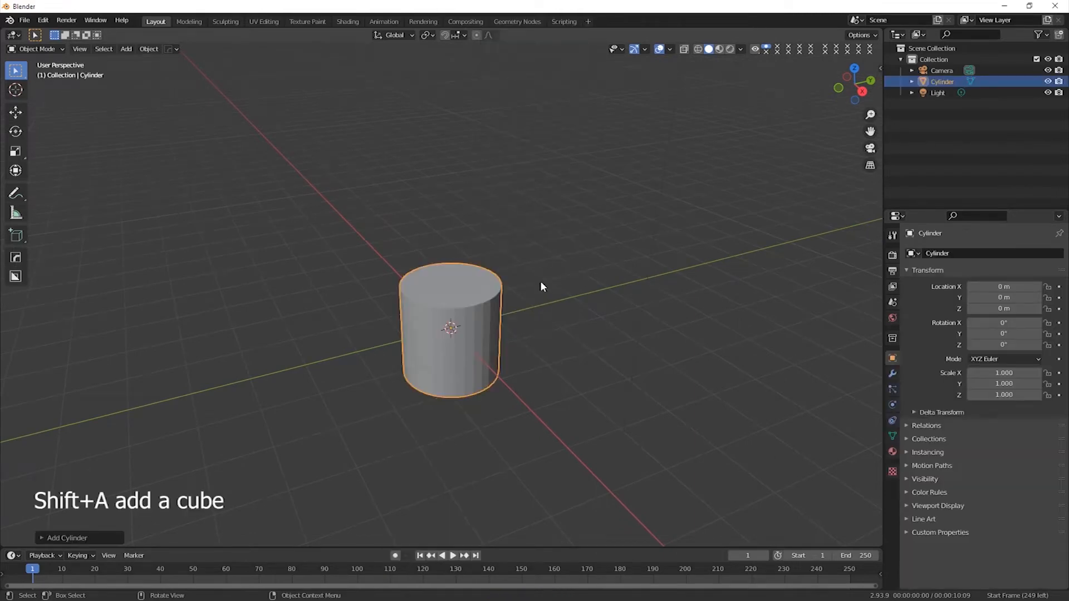
- Set the new cylinder's vertex count to 12
{"action": "scroll", "coordinate": [486, 322], "scroll_direction": "up", "scroll_amount": 2}
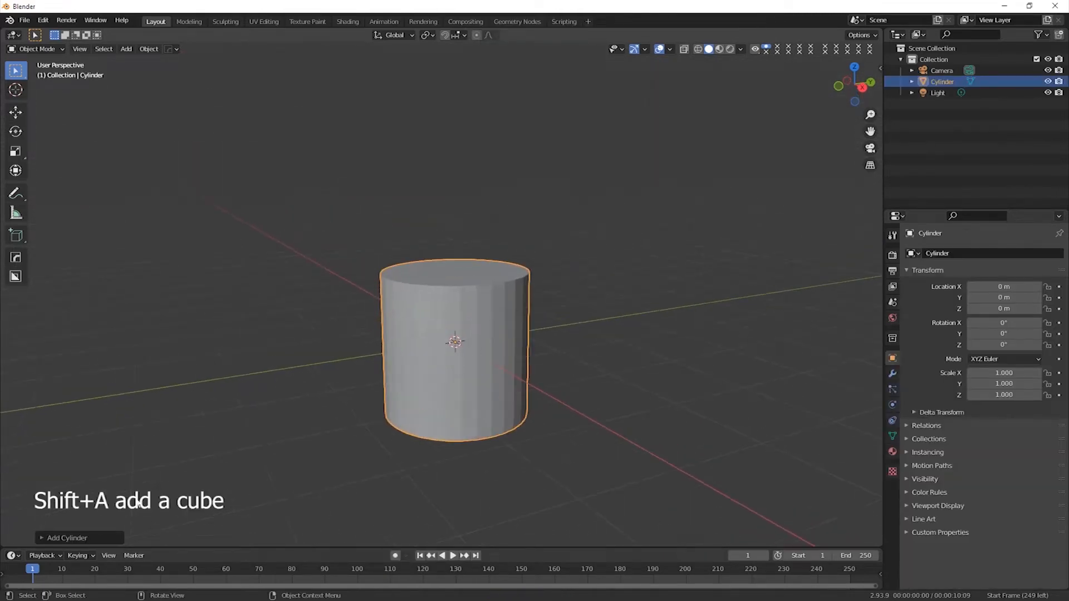
{"action": "left_click", "coordinate": [40, 537]}
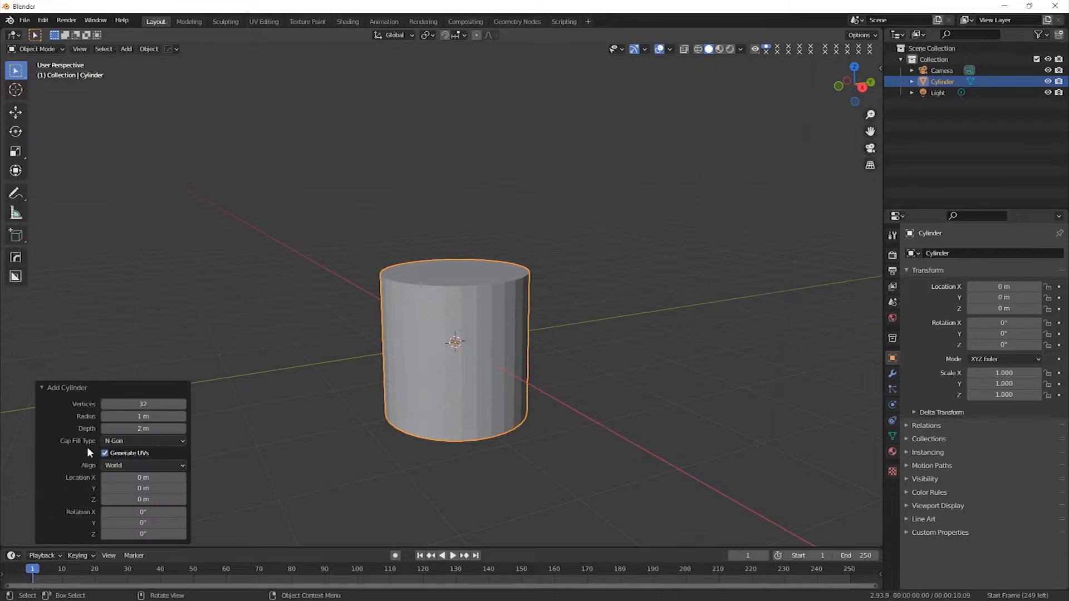
{"action": "left_click_drag", "start_coordinate": [173, 406], "coordinate": [157, 404]}
{"action": "left_click", "coordinate": [158, 404]}
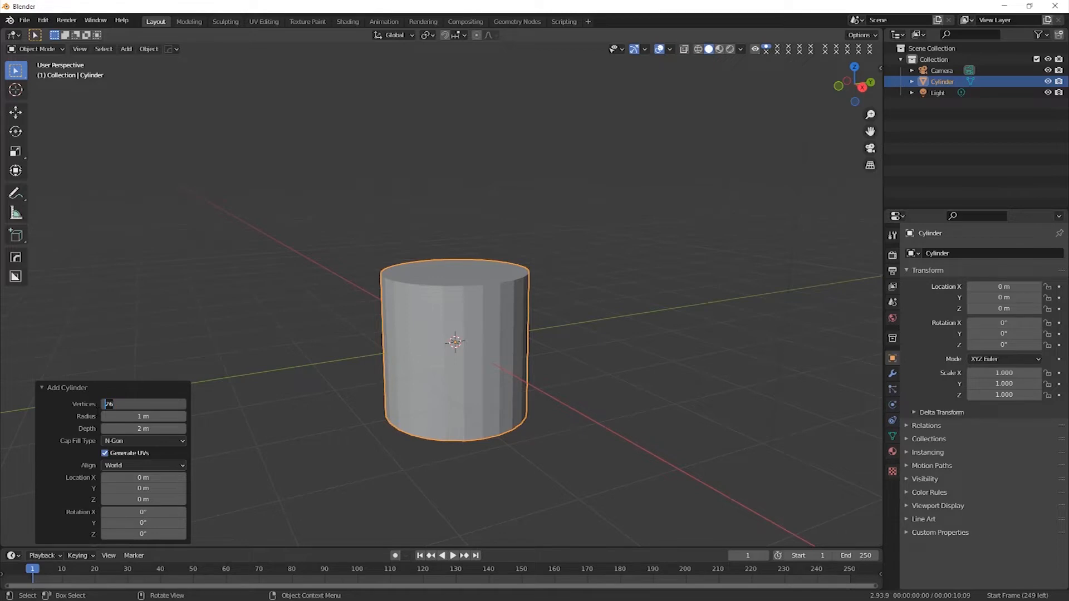
{"action": "key", "text": "Return"}
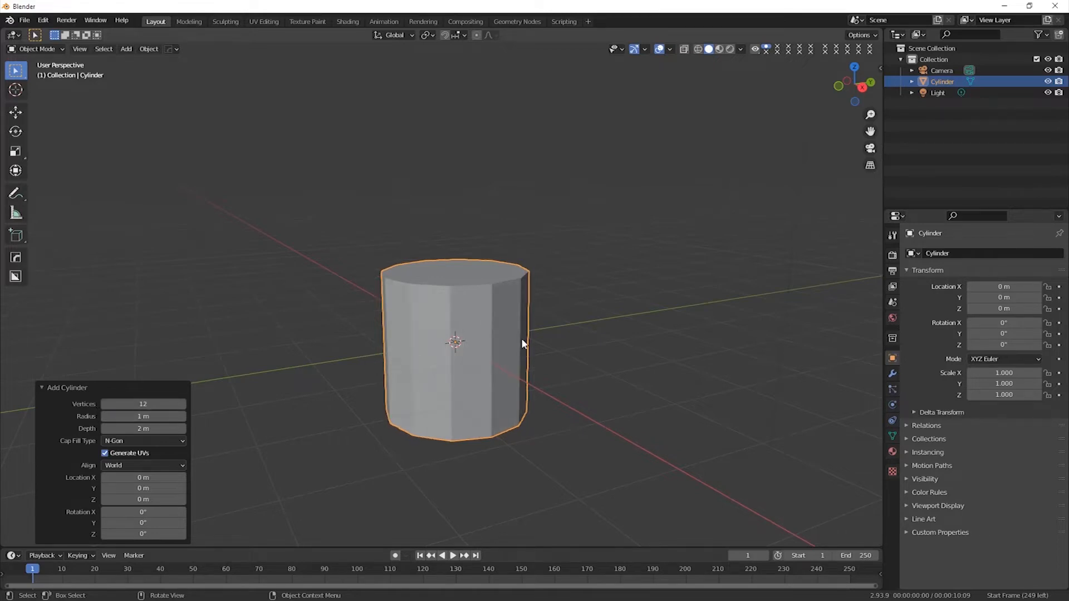
- Switch the cylinder from Object Mode to Edit Mode
{"action": "middle_click_drag", "start_coordinate": [527, 407], "coordinate": [492, 400]}
{"action": "scroll", "coordinate": [495, 437], "scroll_direction": "up", "scroll_amount": 2}
{"action": "scroll", "coordinate": [487, 428], "scroll_direction": "down", "scroll_amount": 1}
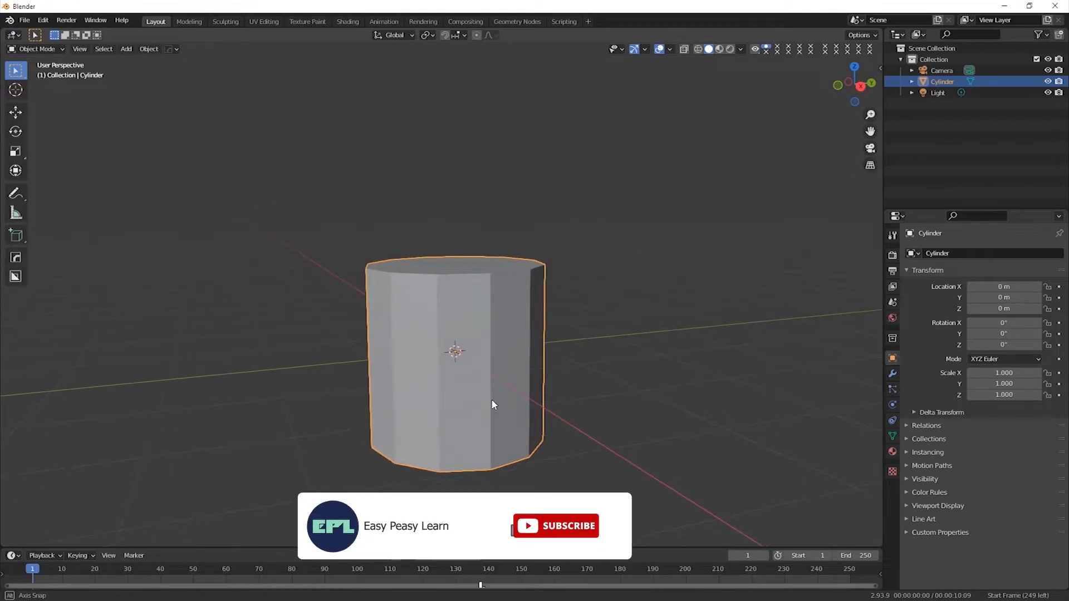
{"action": "left_click", "coordinate": [22, 49]}
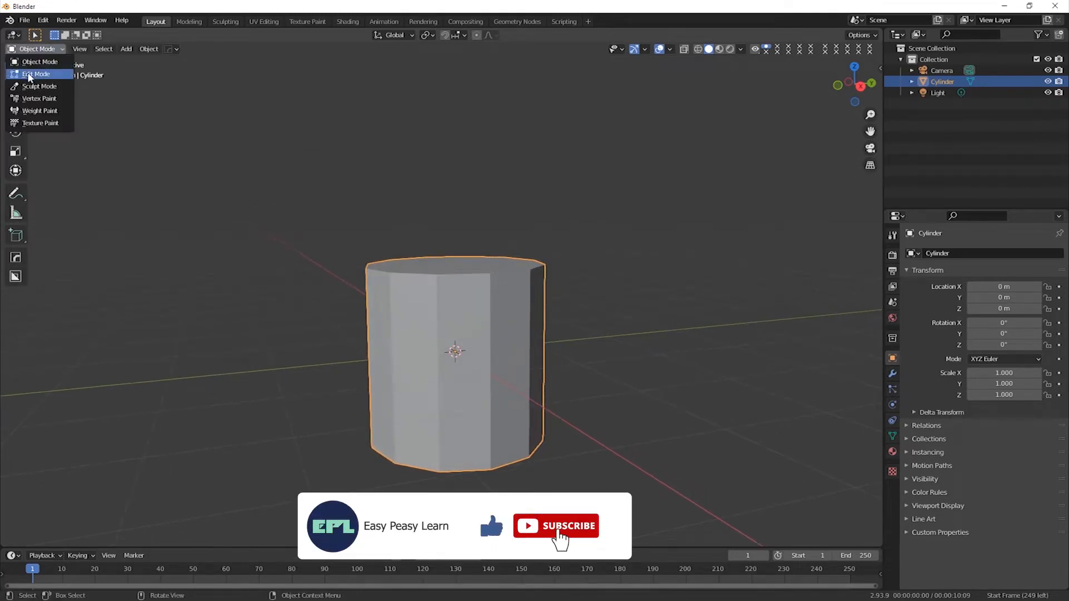
{"action": "left_click", "coordinate": [29, 75]}
{"action": "middle_click_drag", "start_coordinate": [544, 382], "coordinate": [506, 396]}
{"action": "key", "text": "KP_1"}
{"action": "key", "text": "KP_3"}
{"action": "key", "text": "KP_3"}
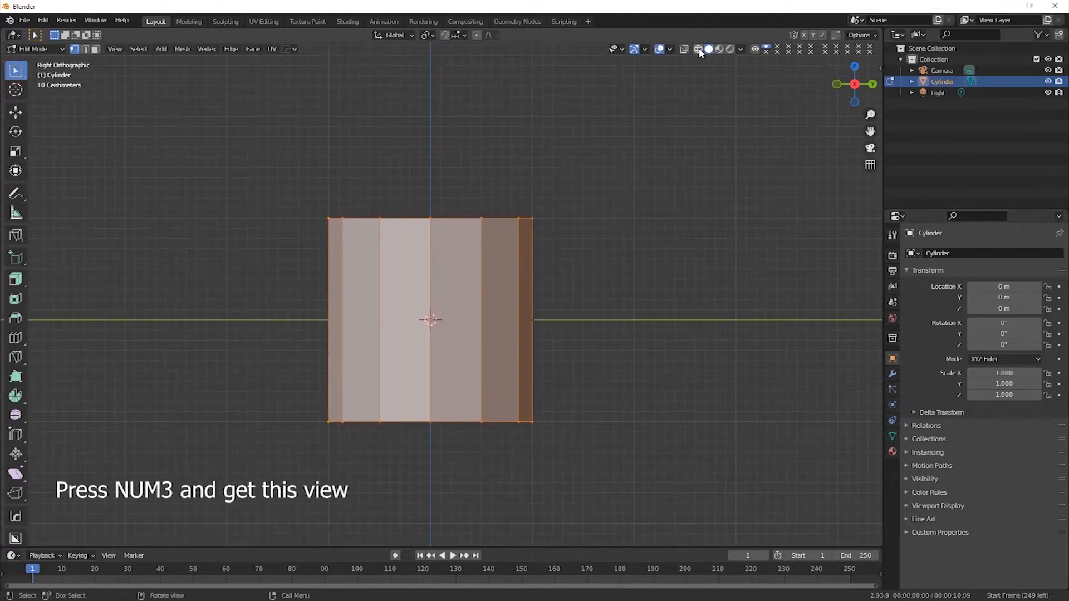
{"action": "middle_click_drag", "start_coordinate": [570, 200], "coordinate": [579, 262]}
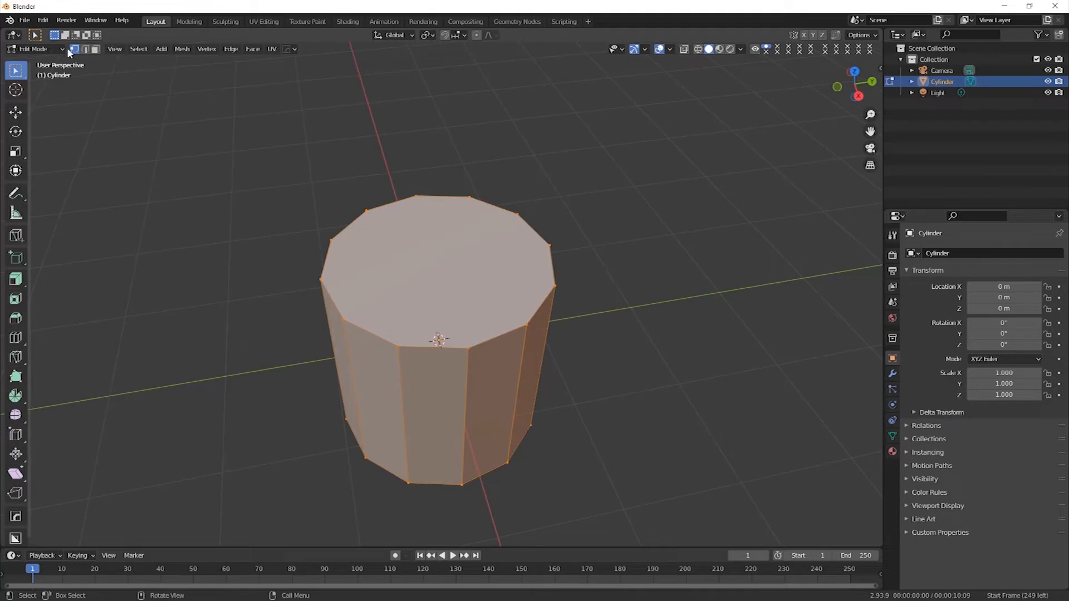
- In face selection mode, select the cylinder's top face and inset it by about 0.07 m to form a rim
{"action": "left_click", "coordinate": [96, 49]}
{"action": "middle_click_drag", "start_coordinate": [489, 334], "coordinate": [13, 350]}
{"action": "left_click", "coordinate": [434, 251]}
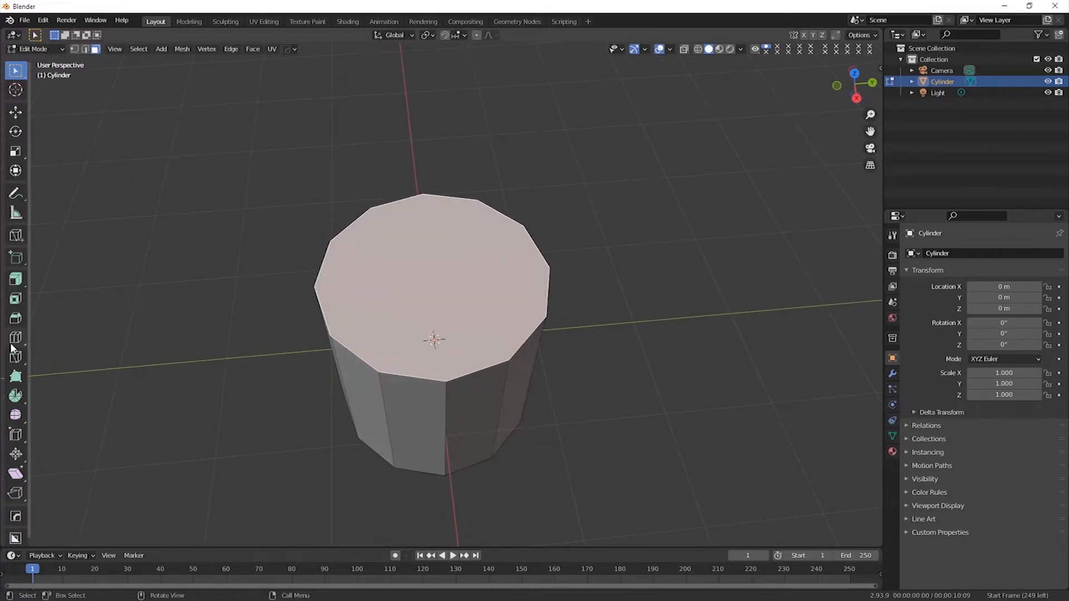
{"action": "left_click", "coordinate": [16, 299]}
{"action": "middle_click_drag", "start_coordinate": [390, 261], "coordinate": [427, 252]}
{"action": "mouse_move", "coordinate": [433, 252]}
{"action": "left_mouse_down"}
{"action": "mouse_move", "coordinate": [421, 270]}
{"action": "mouse_move", "coordinate": [430, 260]}
{"action": "left_mouse_up"}
{"action": "middle_click_drag", "start_coordinate": [490, 370], "coordinate": [481, 338]}
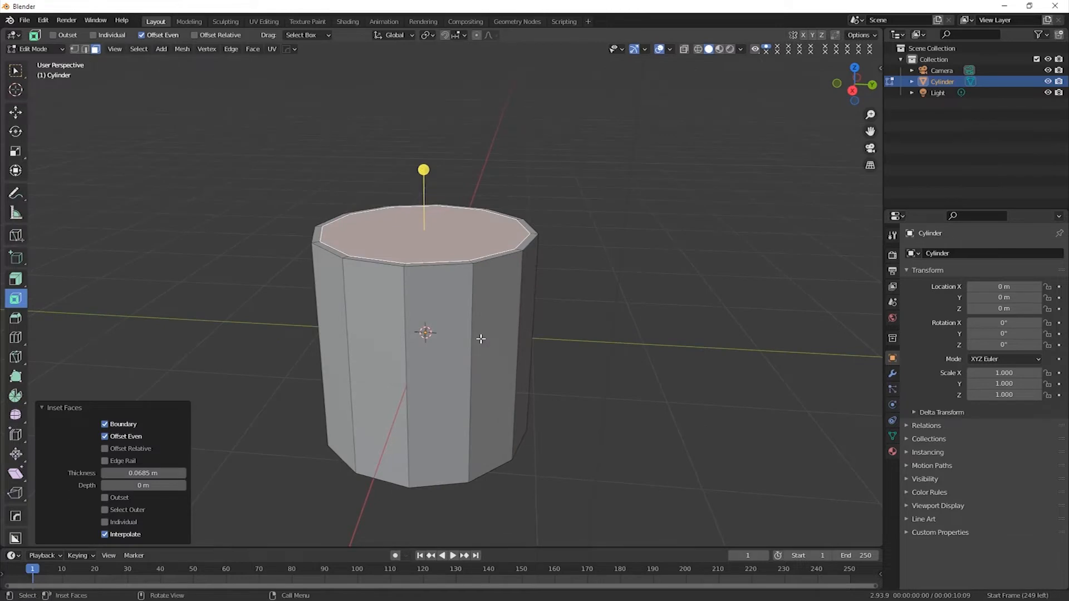
- In wireframe right view, extrude the inset top face about 1.89 m down into the cylinder to hollow it out
{"action": "key", "text": "KP_3"}
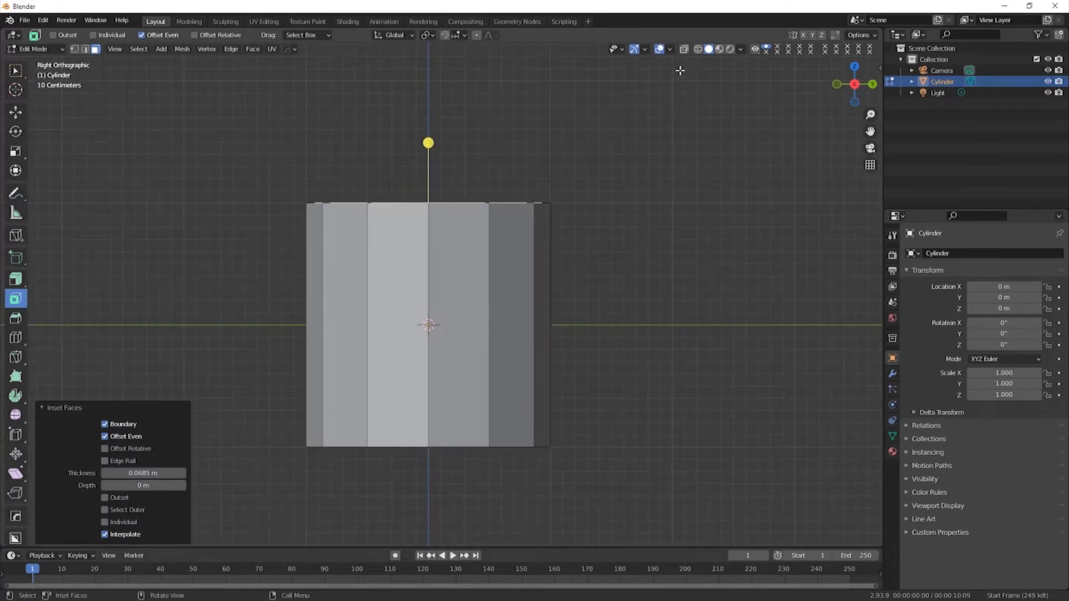
{"action": "left_click", "coordinate": [698, 49]}
{"action": "mouse_move", "coordinate": [446, 356]}
{"action": "middle_mouse_down"}
{"action": "mouse_move", "coordinate": [435, 410]}
{"action": "mouse_move", "coordinate": [603, 180]}
{"action": "middle_mouse_up"}
{"action": "key", "text": "KP_3"}
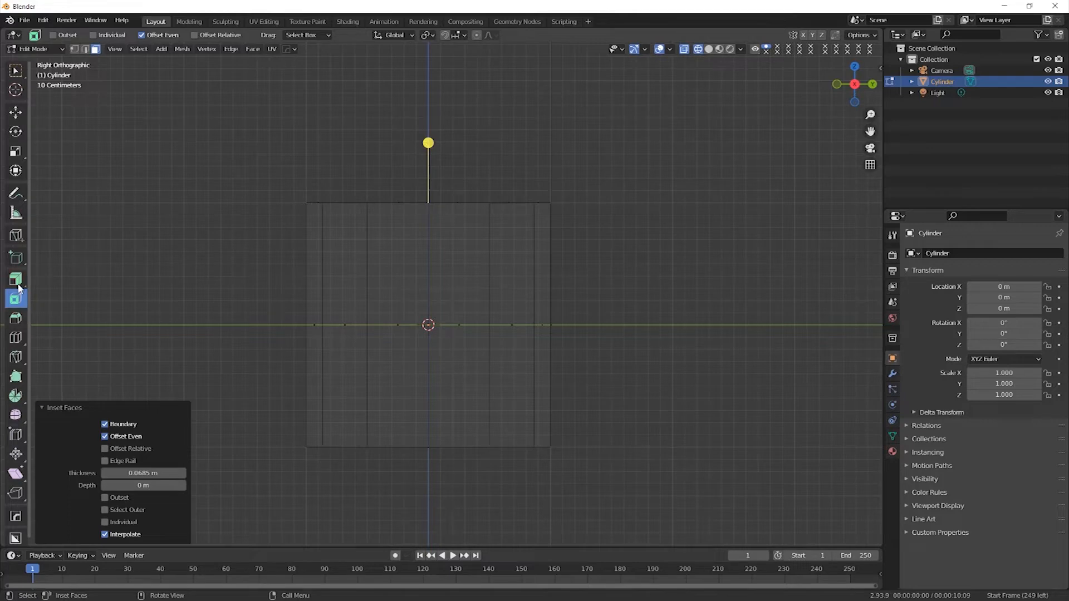
{"action": "mouse_move", "coordinate": [16, 281]}
{"action": "left_mouse_down"}
{"action": "mouse_move", "coordinate": [22, 326]}
{"action": "mouse_move", "coordinate": [50, 281]}
{"action": "mouse_move", "coordinate": [34, 281]}
{"action": "left_mouse_up"}
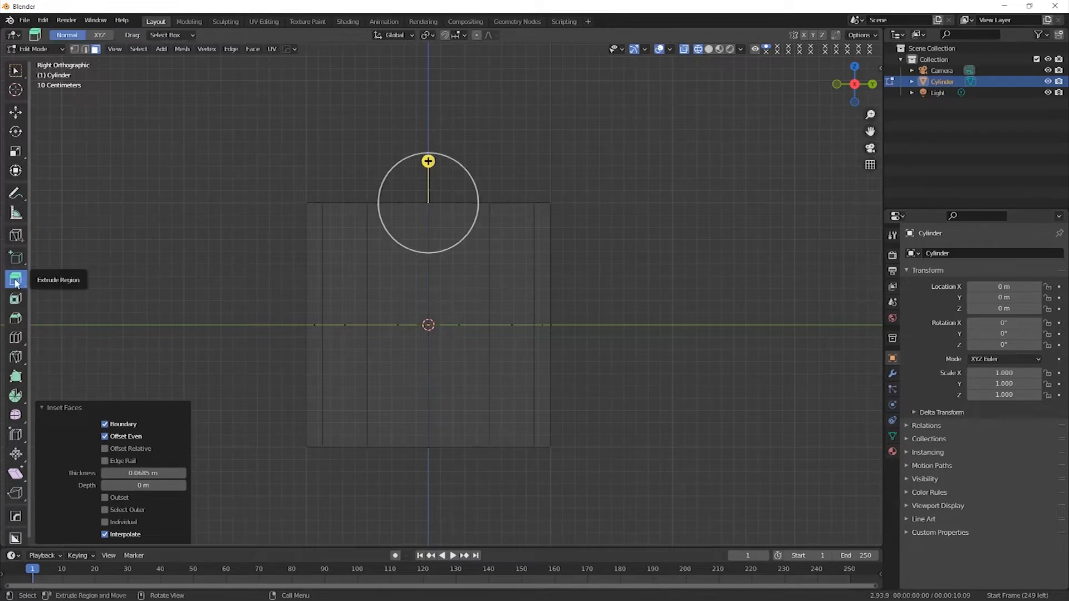
{"action": "left_click_drag", "start_coordinate": [427, 161], "coordinate": [428, 392]}
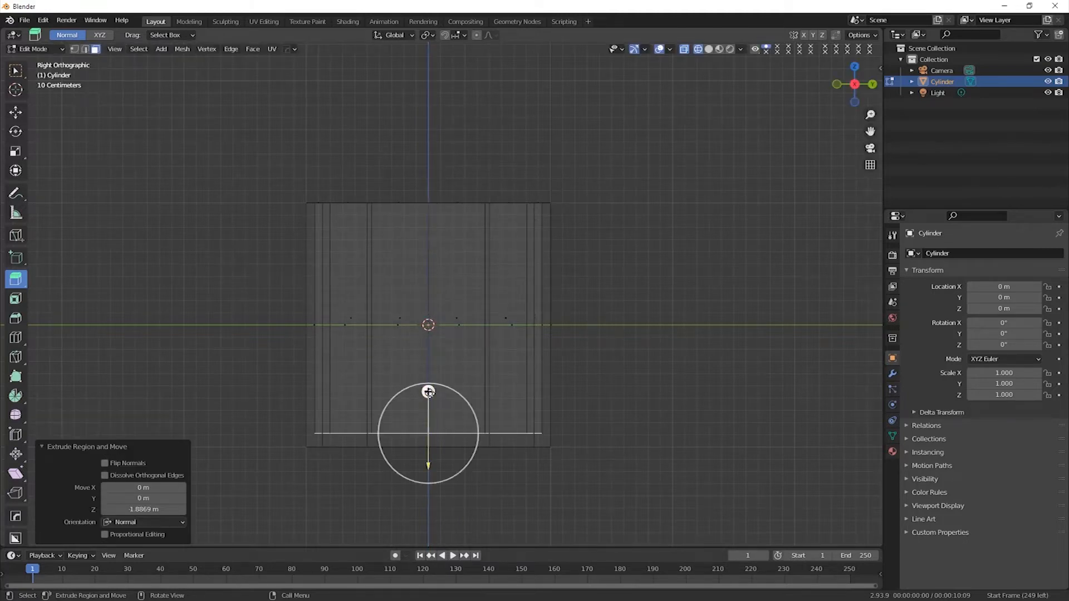
- Return to solid shading and inset the inner floor face with a thickness of about 0.035 m
{"action": "mouse_move", "coordinate": [503, 210]}
{"action": "middle_mouse_down"}
{"action": "mouse_move", "coordinate": [462, 263]}
{"action": "mouse_move", "coordinate": [490, 273]}
{"action": "middle_mouse_up"}
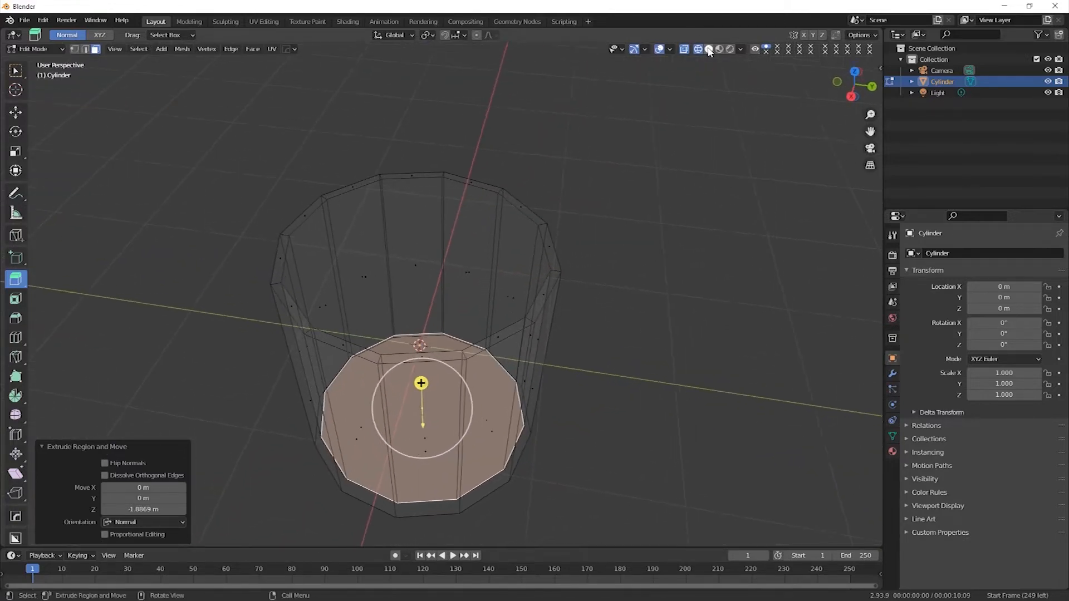
{"action": "key", "text": "shift+z"}
{"action": "middle_click_drag", "start_coordinate": [439, 321], "coordinate": [446, 325]}
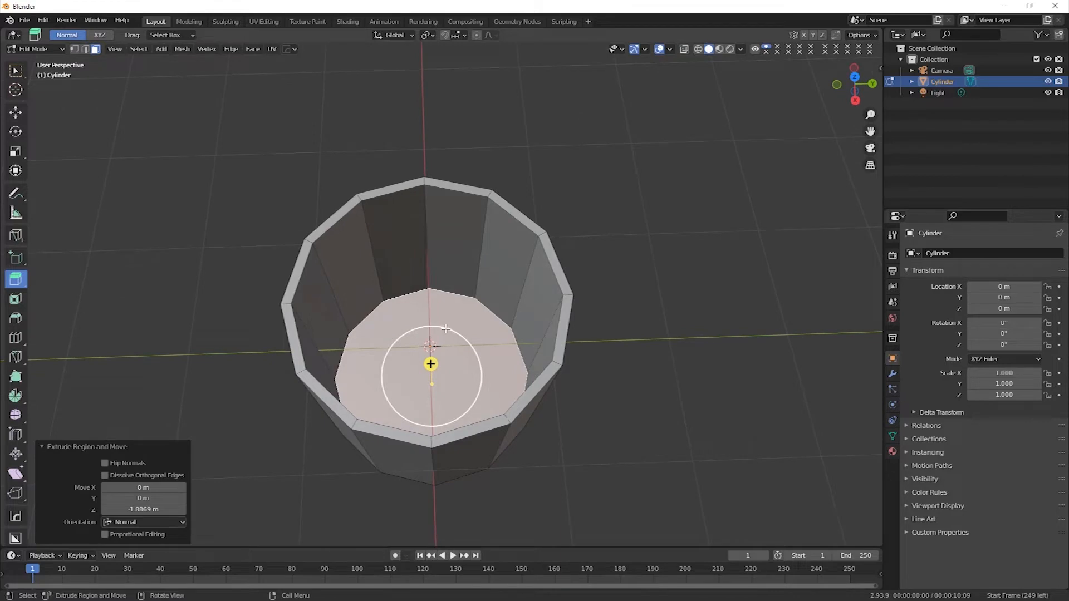
{"action": "left_click", "coordinate": [15, 302]}
{"action": "mouse_move", "coordinate": [401, 372]}
{"action": "middle_mouse_down"}
{"action": "mouse_move", "coordinate": [391, 371]}
{"action": "mouse_move", "coordinate": [409, 389]}
{"action": "middle_mouse_up"}
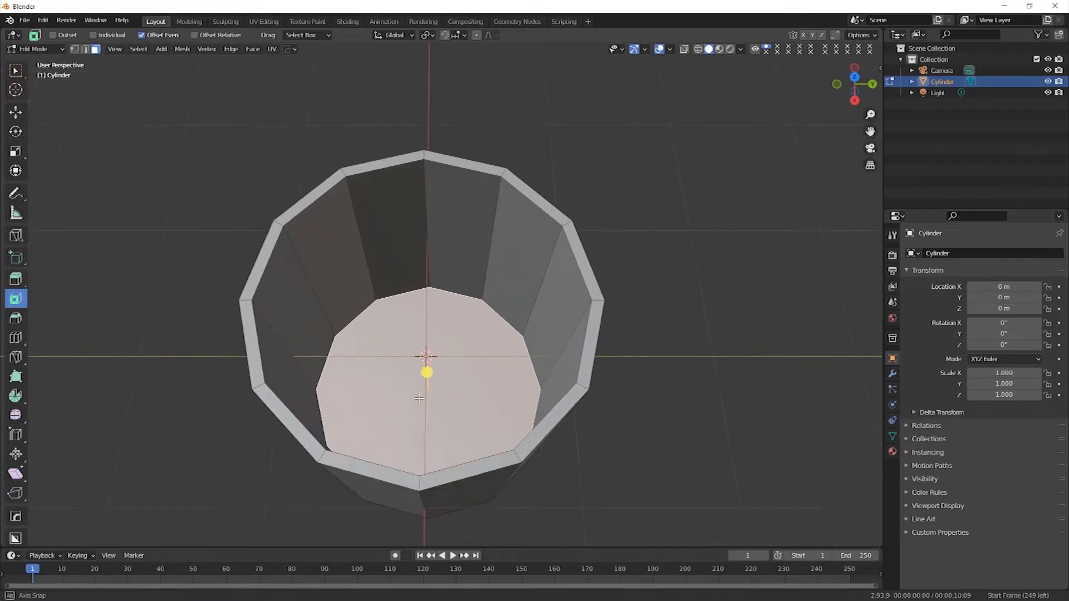
{"action": "middle_click_drag", "start_coordinate": [193, 392], "coordinate": [411, 392]}
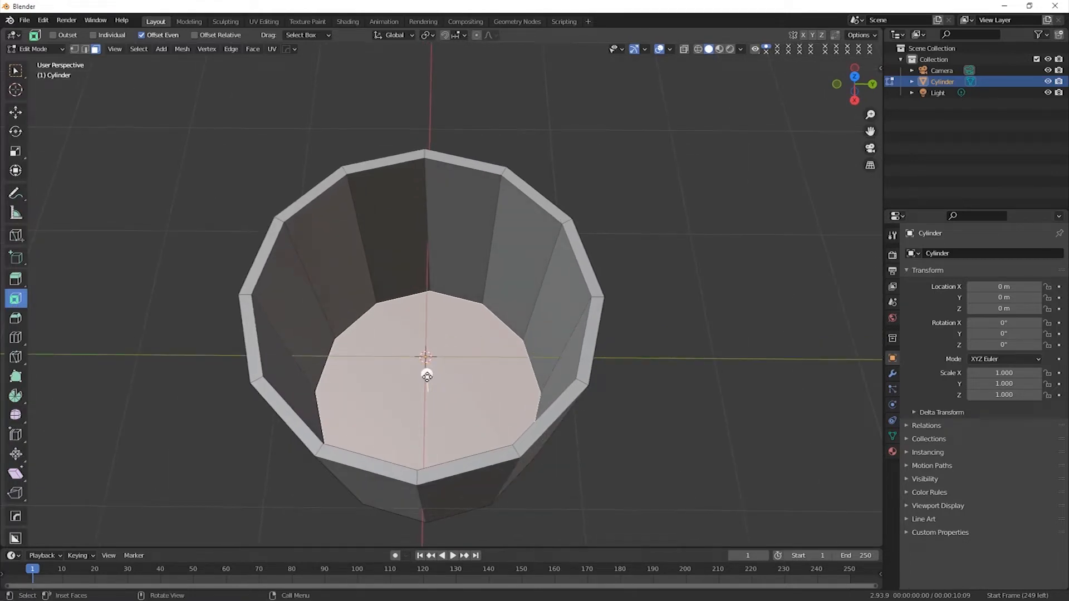
{"action": "key", "text": "i"}
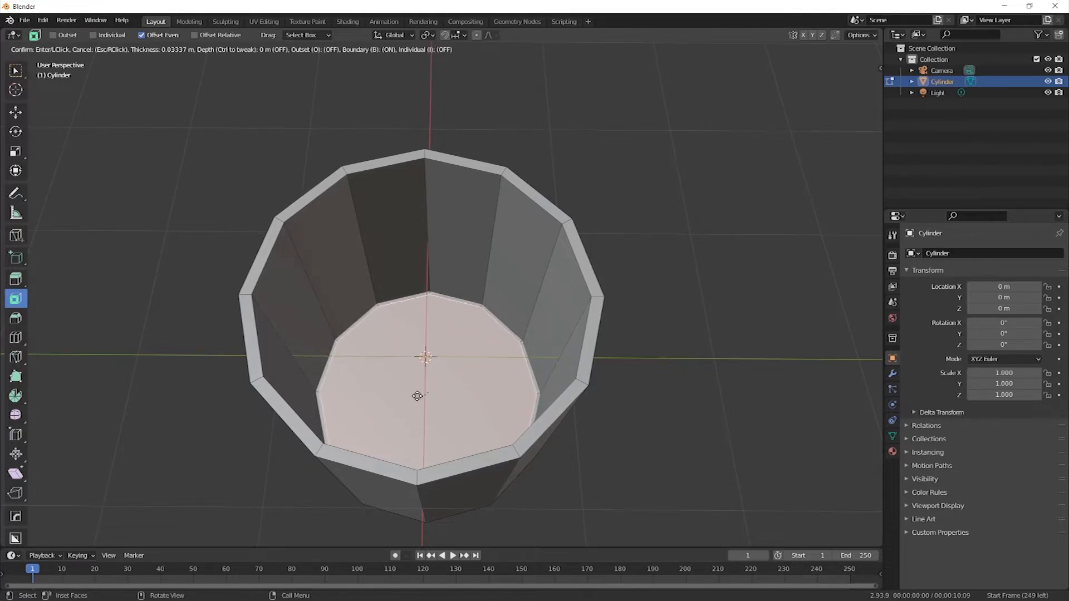
{"action": "left_click", "coordinate": [417, 396]}
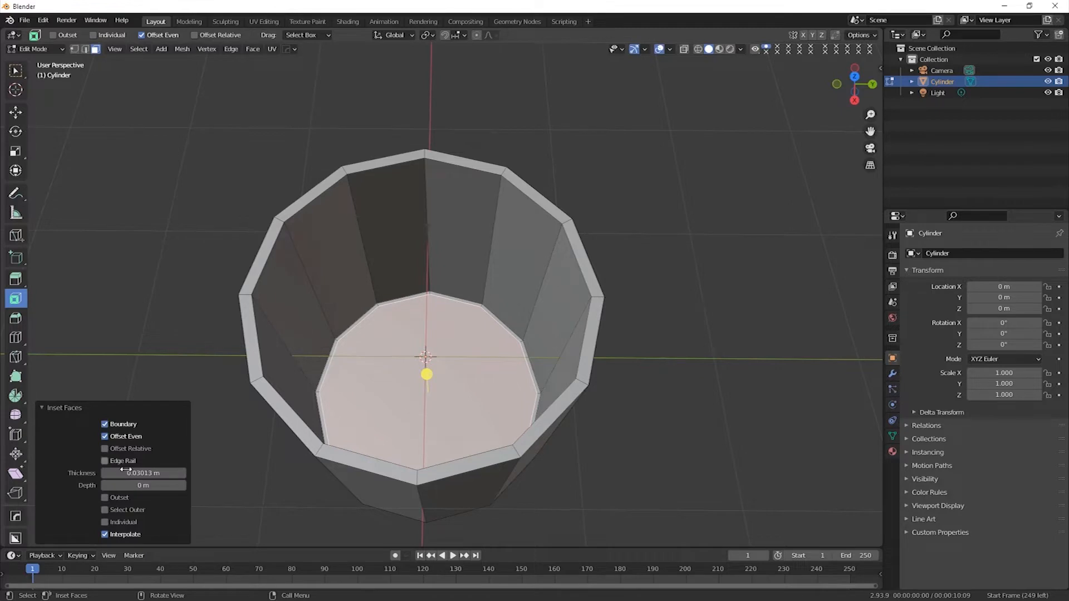
{"action": "left_click_drag", "start_coordinate": [105, 476], "coordinate": [128, 472]}
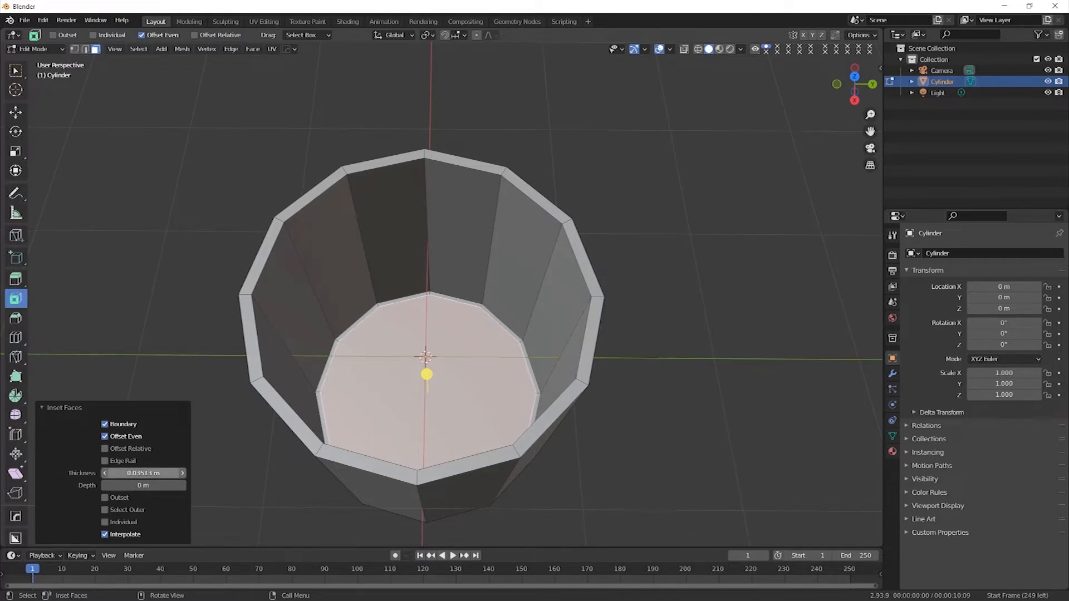
- Select the cylinder's outer bottom face and inset it by about 0.04 m
{"action": "middle_click_drag", "start_coordinate": [427, 418], "coordinate": [448, 380]}
{"action": "left_click", "coordinate": [445, 384]}
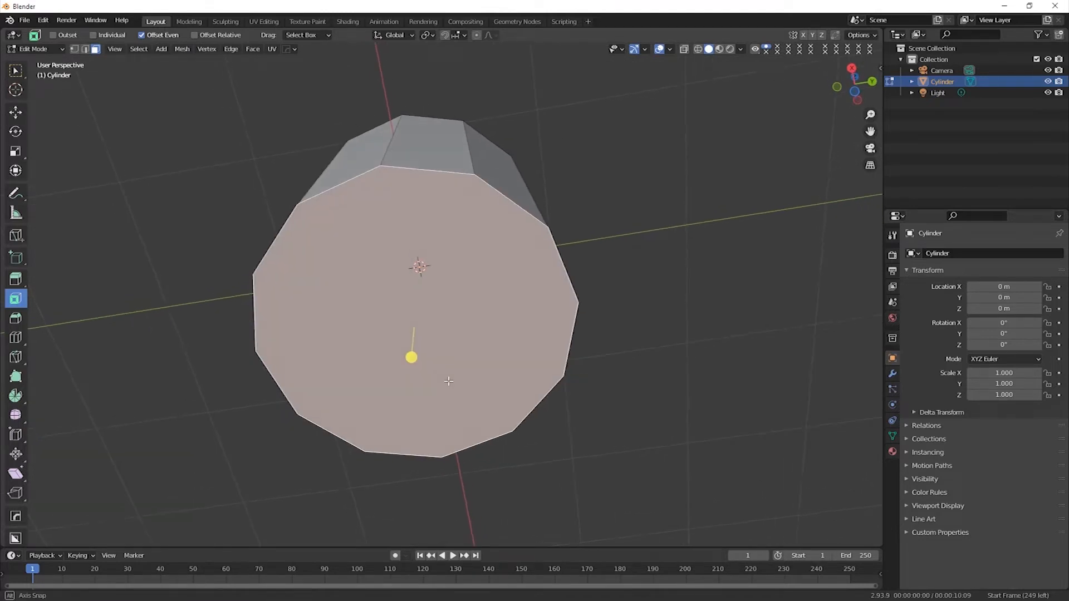
{"action": "mouse_move", "coordinate": [412, 358]}
{"action": "left_mouse_down"}
{"action": "mouse_move", "coordinate": [406, 341]}
{"action": "mouse_move", "coordinate": [416, 353]}
{"action": "left_mouse_up"}
{"action": "middle_click_drag", "start_coordinate": [527, 455], "coordinate": [521, 480]}
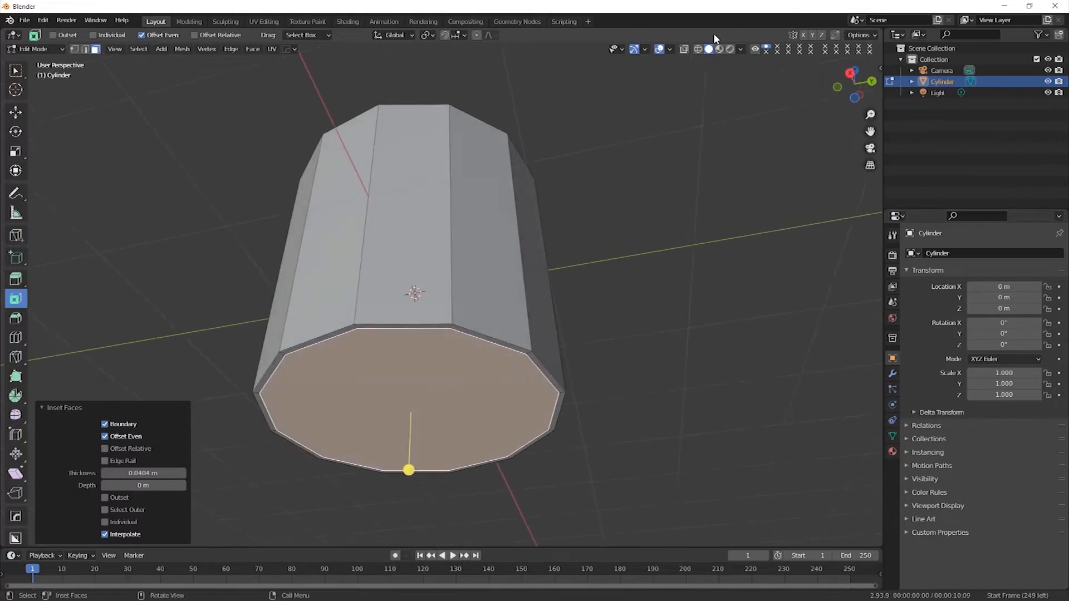
- In wireframe right view, extrude the inset bottom face about 0.07 m up into the base
{"action": "left_click", "coordinate": [684, 49]}
{"action": "key", "text": "KP_3"}
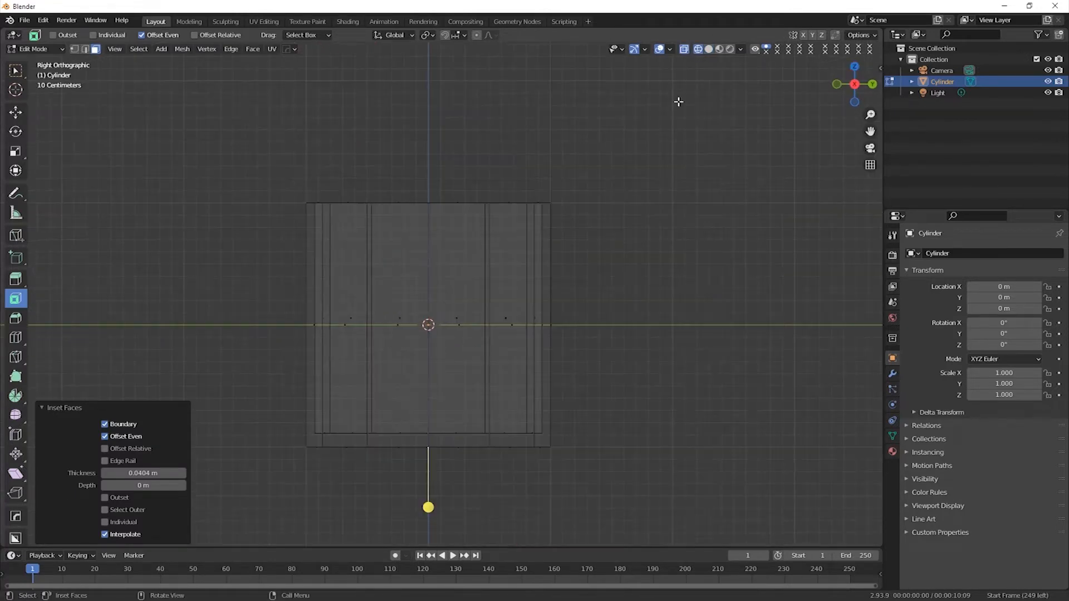
{"action": "left_click", "coordinate": [16, 278]}
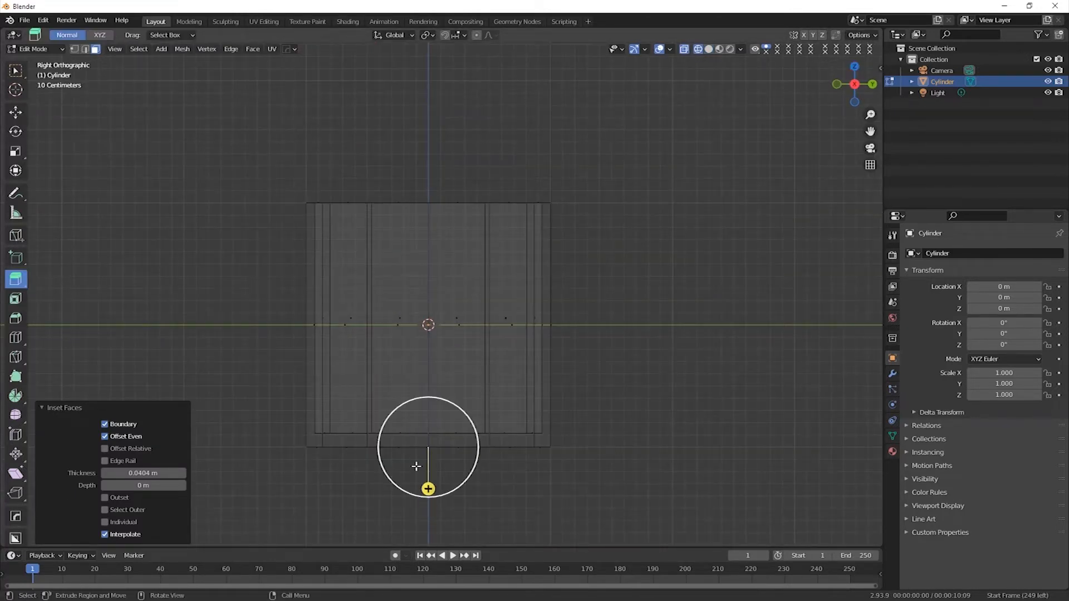
{"action": "left_click_drag", "start_coordinate": [428, 489], "coordinate": [427, 480]}
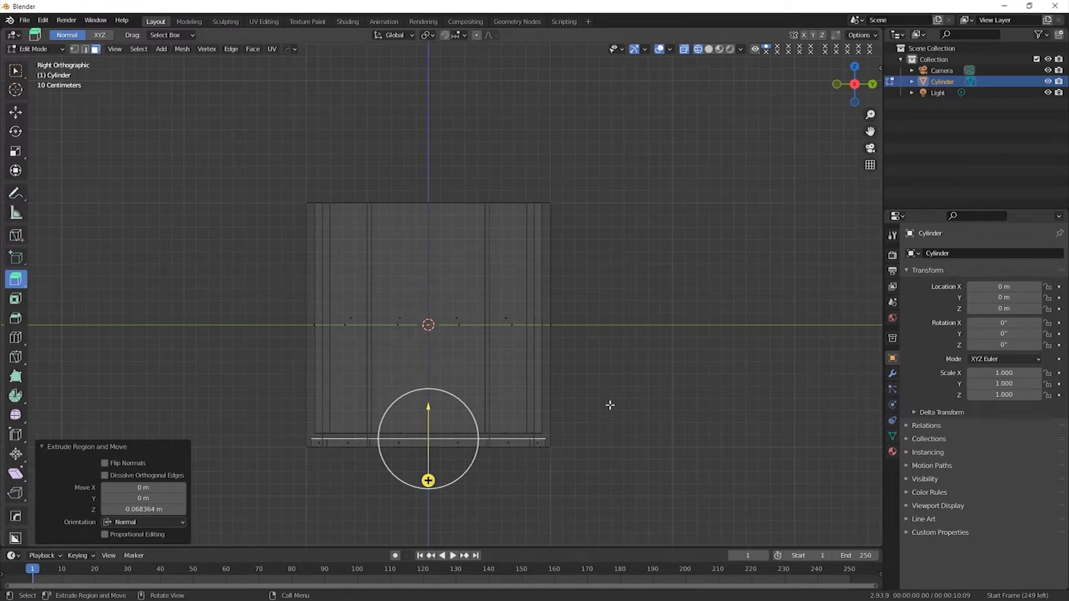
- Scale the recessed bottom face to about 0.95, deselect it and return to solid shading
{"action": "key", "text": "s"}
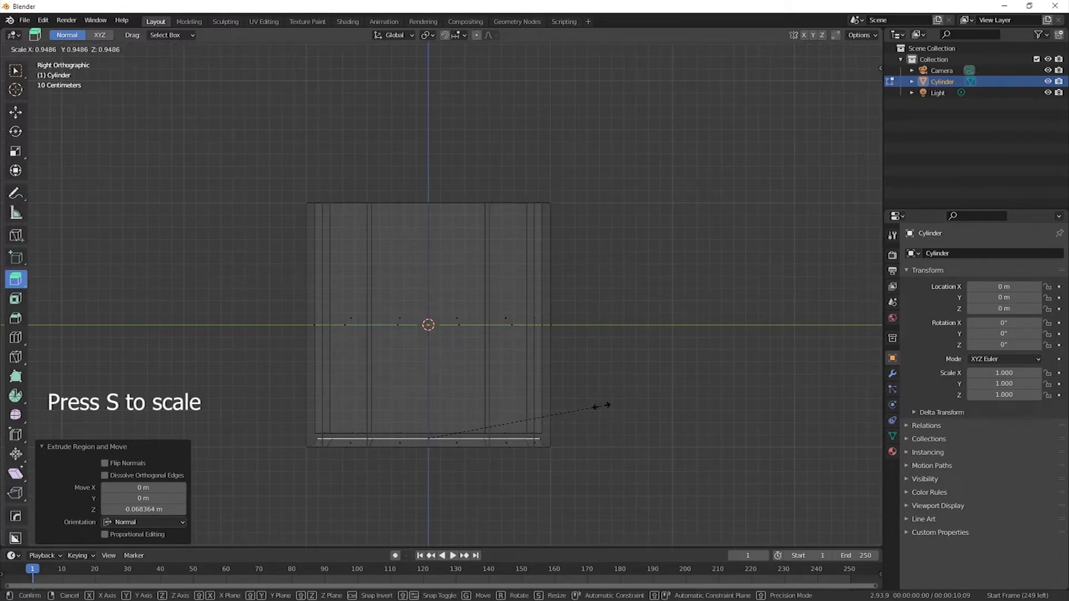
{"action": "left_click", "coordinate": [601, 406]}
{"action": "left_click", "coordinate": [16, 71]}
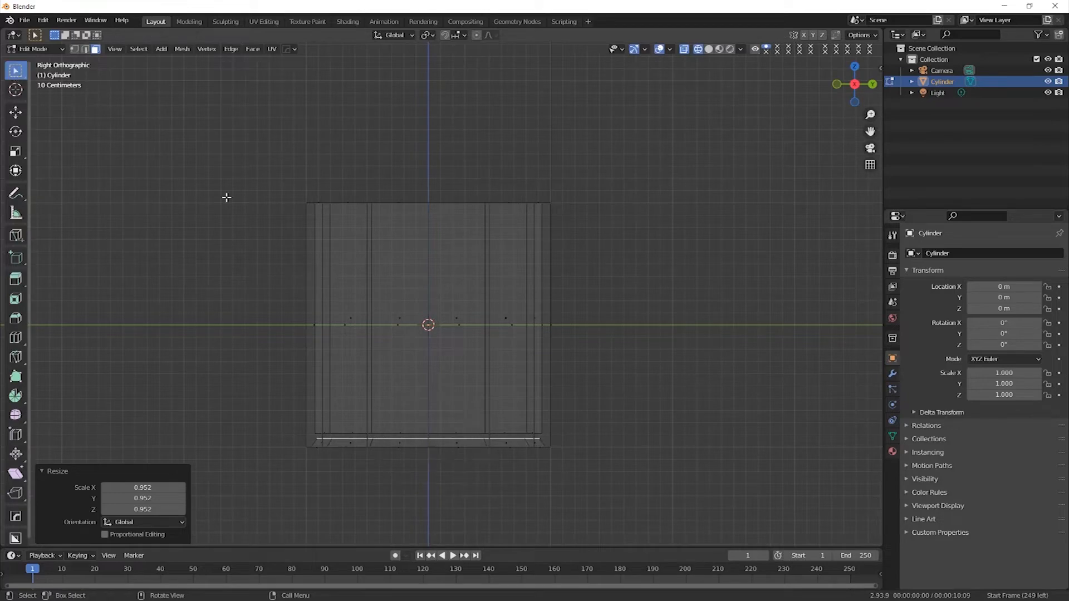
{"action": "left_click", "coordinate": [528, 405]}
{"action": "left_click", "coordinate": [708, 49]}
{"action": "mouse_move", "coordinate": [620, 182]}
{"action": "middle_mouse_down"}
{"action": "mouse_move", "coordinate": [501, 410]}
{"action": "mouse_move", "coordinate": [476, 399]}
{"action": "mouse_move", "coordinate": [485, 328]}
{"action": "mouse_move", "coordinate": [557, 223]}
{"action": "mouse_move", "coordinate": [694, 83]}
{"action": "middle_mouse_up"}
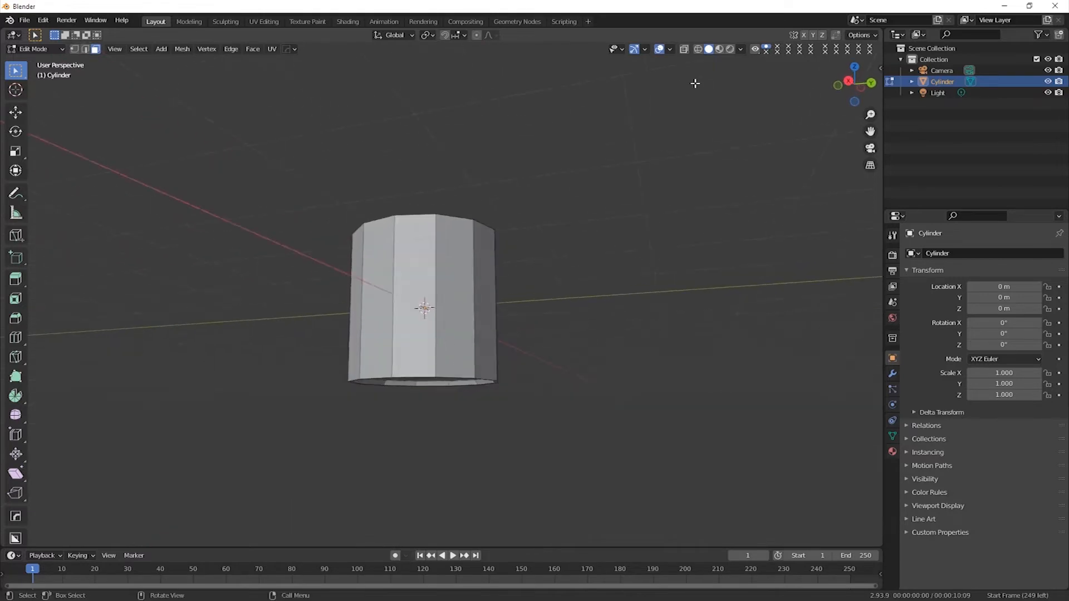
- In wireframe right view, select all the vertices at the cup's base and scale them to about 0.7
{"action": "left_click", "coordinate": [697, 49]}
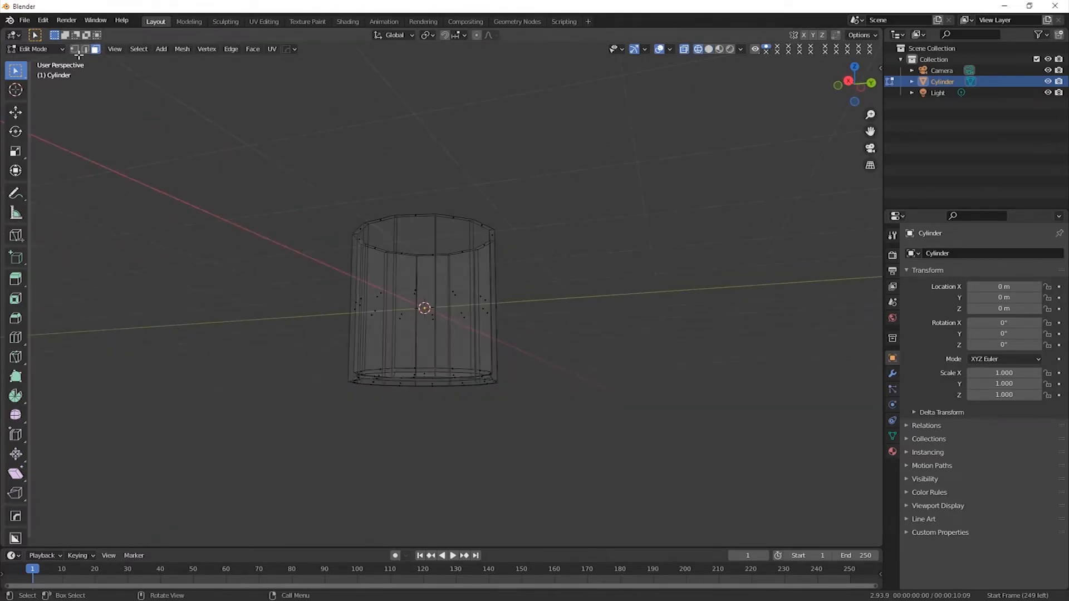
{"action": "left_click", "coordinate": [73, 49]}
{"action": "middle_click_drag", "start_coordinate": [422, 387], "coordinate": [418, 395]}
{"action": "key", "text": "KP_3"}
{"action": "left_click_drag", "start_coordinate": [294, 460], "coordinate": [588, 411]}
{"action": "key", "text": "s"}
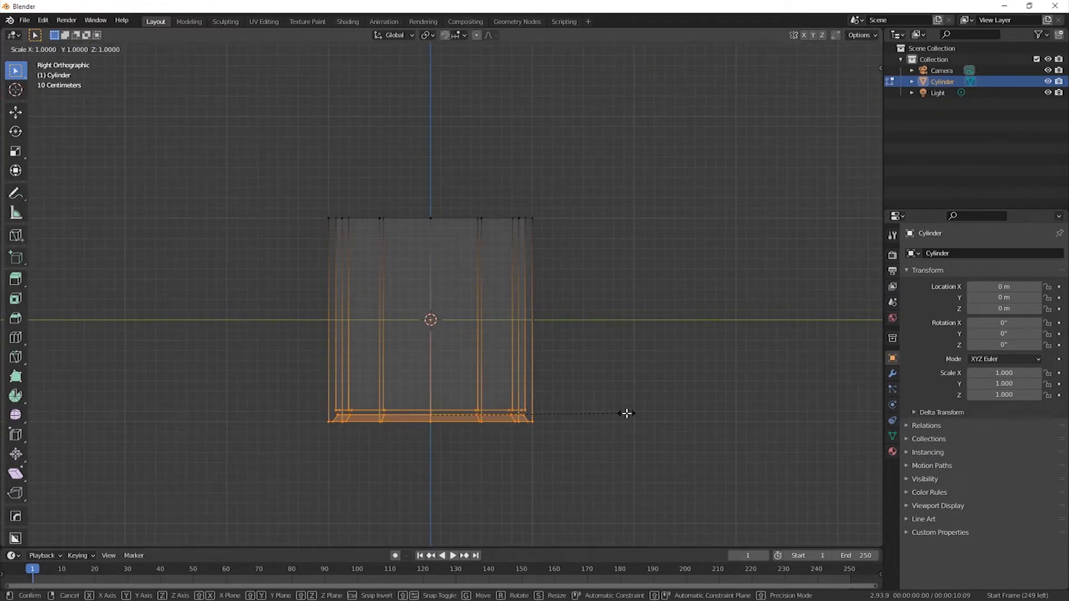
{"action": "left_click", "coordinate": [565, 418]}
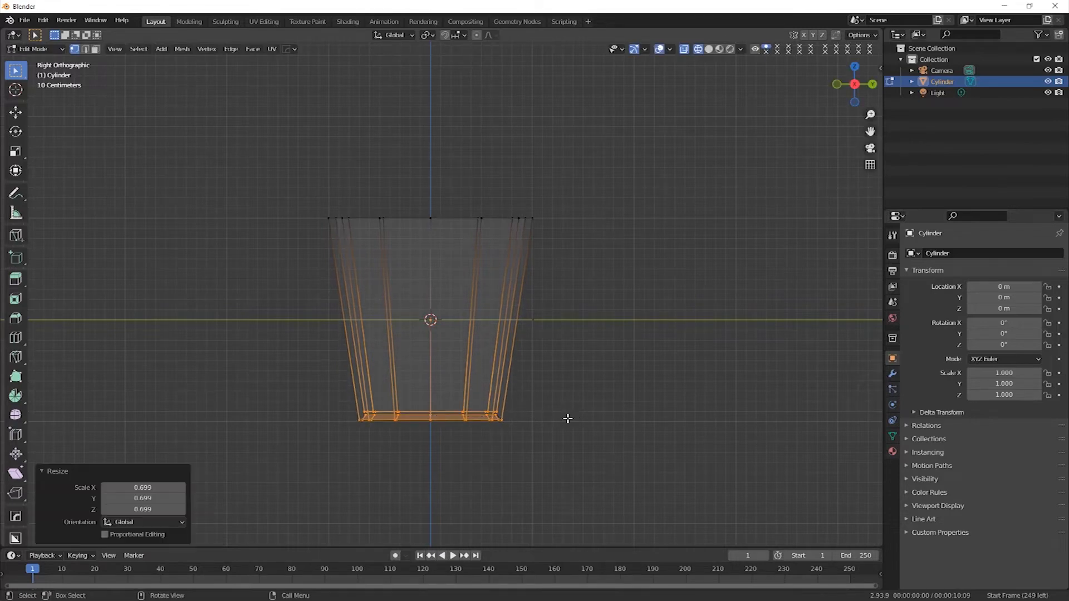
- Move the selected base vertices about 0.49 m down along Z and return to solid shading
{"action": "left_click", "coordinate": [16, 113]}
{"action": "scroll", "coordinate": [430, 370], "scroll_direction": "down", "scroll_amount": 1}
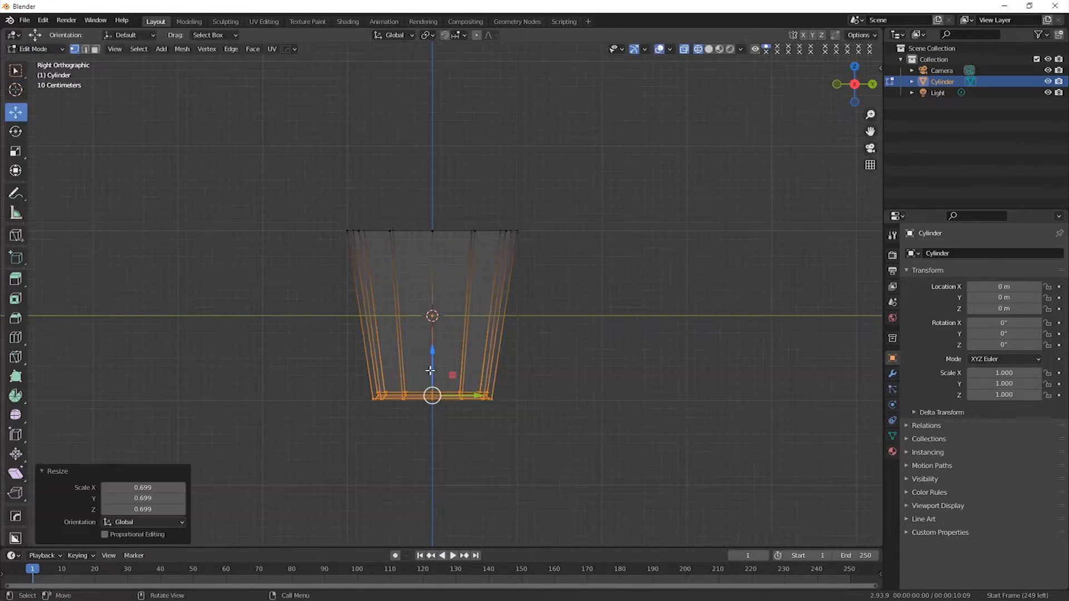
{"action": "left_click_drag", "start_coordinate": [433, 349], "coordinate": [438, 396]}
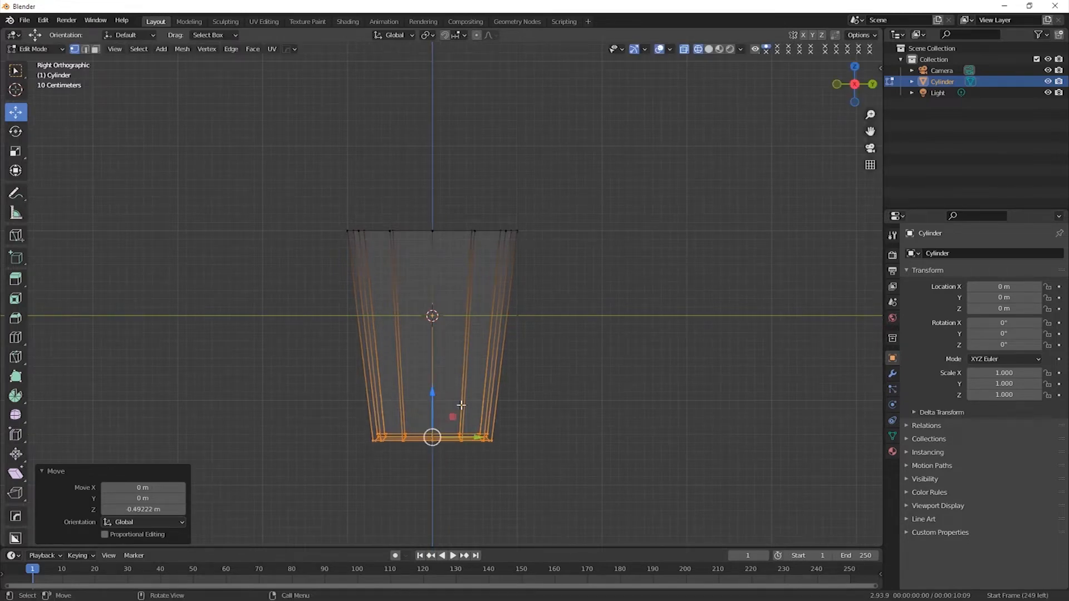
{"action": "left_click", "coordinate": [708, 49]}
{"action": "mouse_move", "coordinate": [531, 337]}
{"action": "middle_mouse_down"}
{"action": "mouse_move", "coordinate": [537, 391]}
{"action": "mouse_move", "coordinate": [536, 342]}
{"action": "middle_mouse_up"}
- In edge select mode, add a loop cut around the outer wall and slide it to the bottom edge, factor about 0.99
{"action": "left_click", "coordinate": [85, 50]}
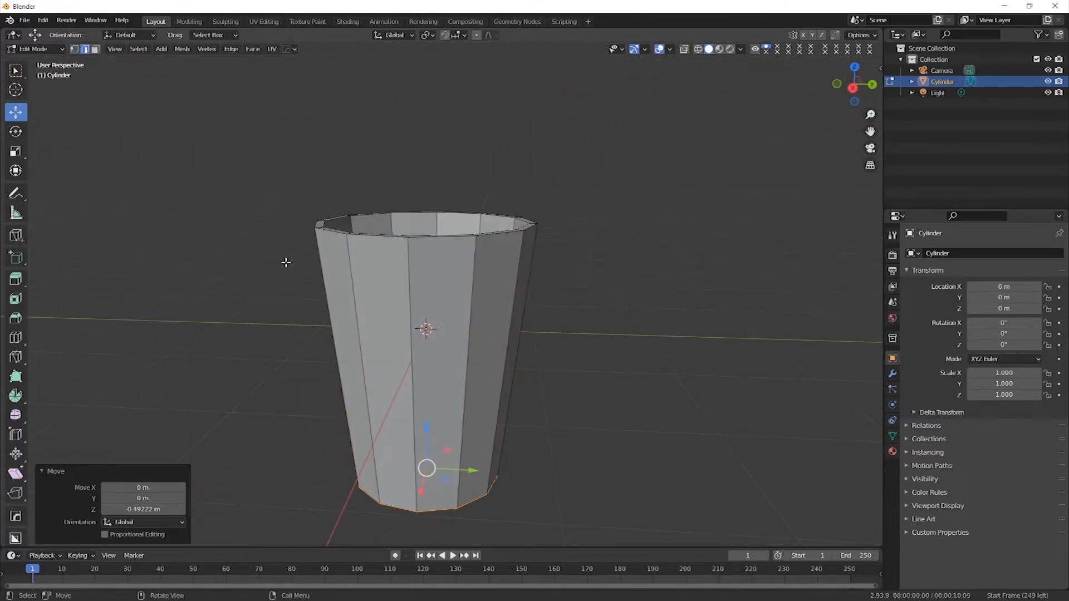
{"action": "middle_click_drag", "start_coordinate": [381, 367], "coordinate": [381, 342]}
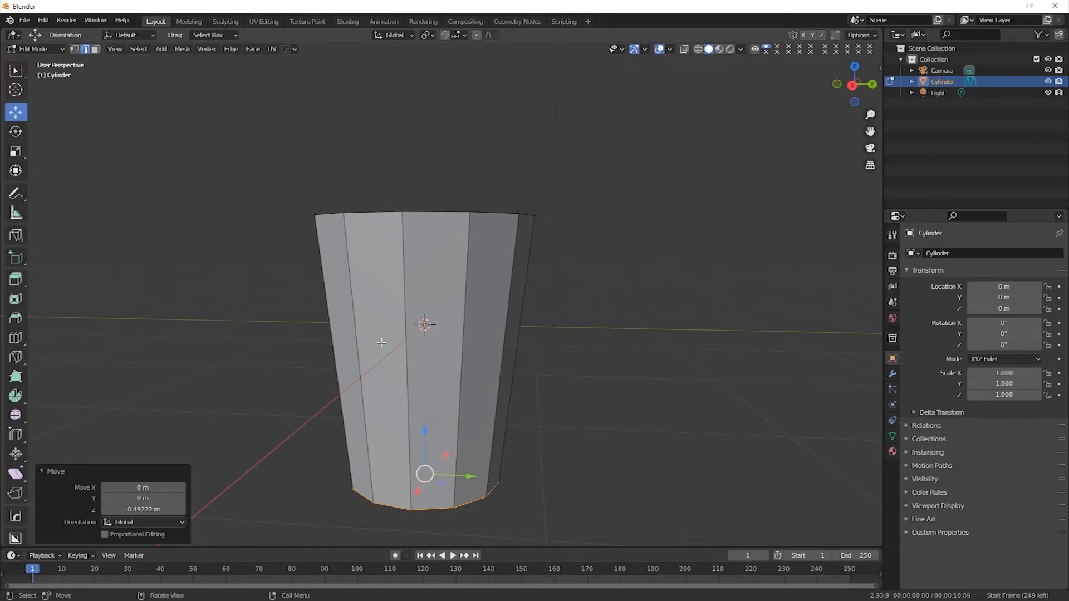
{"action": "key", "text": "KP_3"}
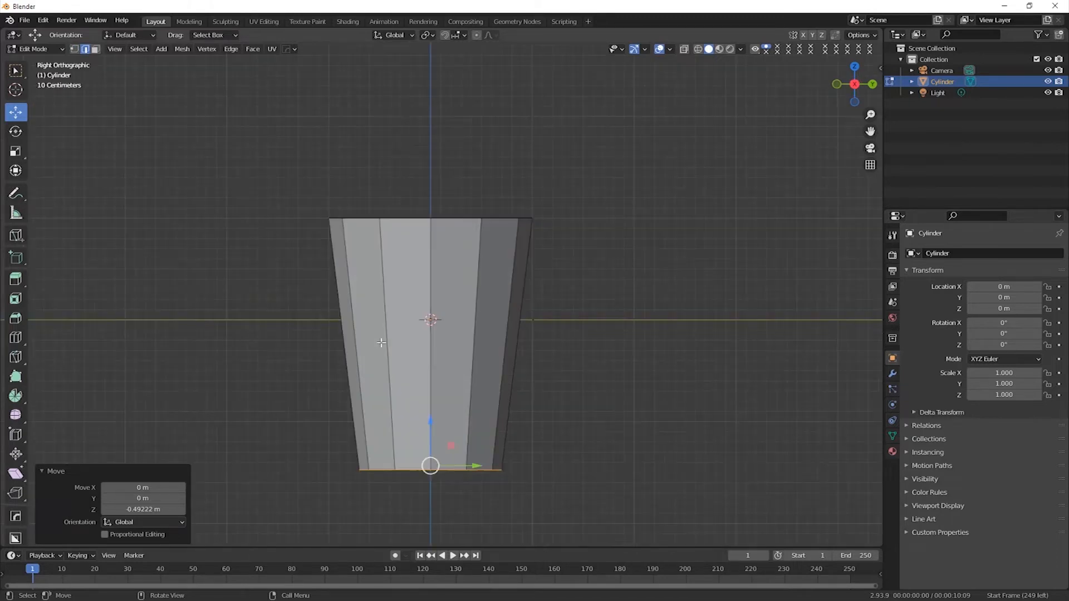
{"action": "scroll", "coordinate": [426, 334], "scroll_direction": "up", "scroll_amount": 2}
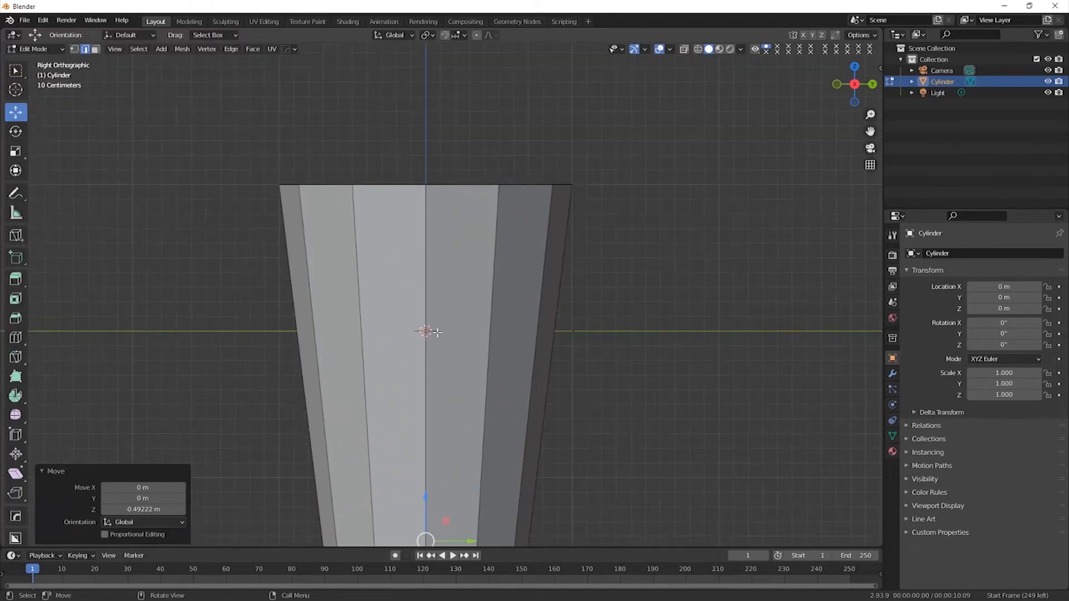
{"action": "left_click", "coordinate": [16, 338]}
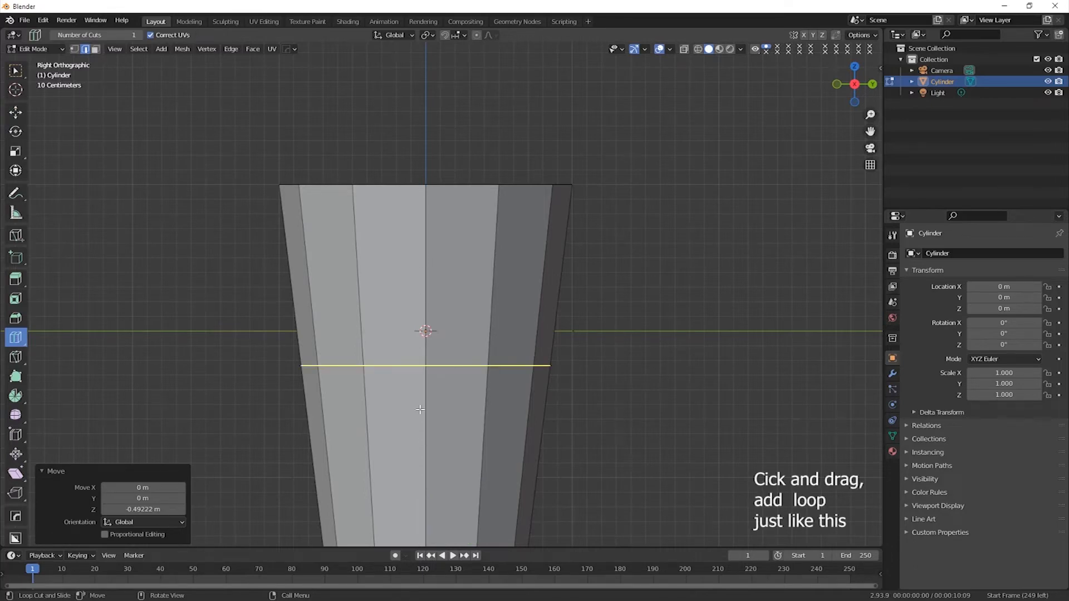
{"action": "scroll", "coordinate": [424, 422], "scroll_direction": "down", "scroll_amount": 2}
{"action": "scroll", "coordinate": [423, 417], "scroll_direction": "up", "scroll_amount": 2}
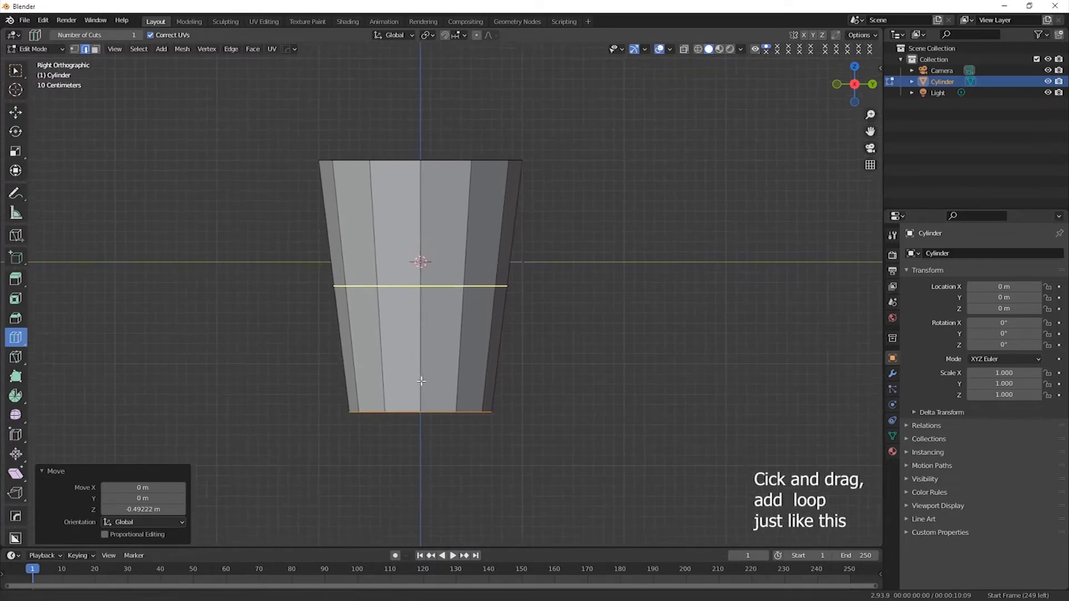
{"action": "left_click_drag", "start_coordinate": [413, 391], "coordinate": [457, 65]}
{"action": "middle_click_drag", "start_coordinate": [434, 205], "coordinate": [427, 211]}
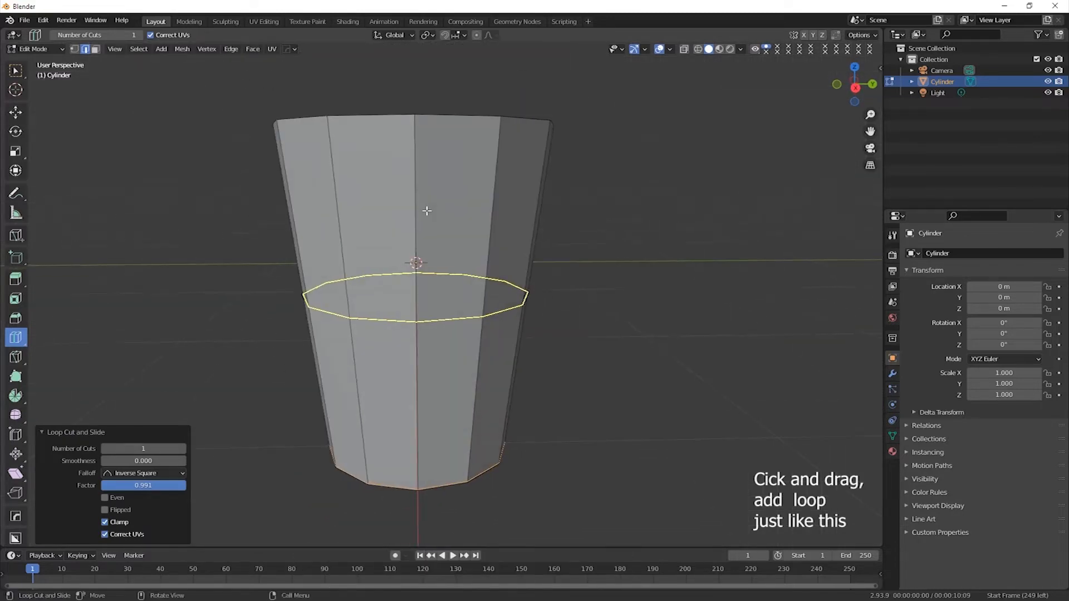
- Add a loop cut around the outer wall just below the rim, with a slide factor of about -0.92
{"action": "key", "text": "KP_3"}
{"action": "left_click_drag", "start_coordinate": [417, 201], "coordinate": [412, 163]}
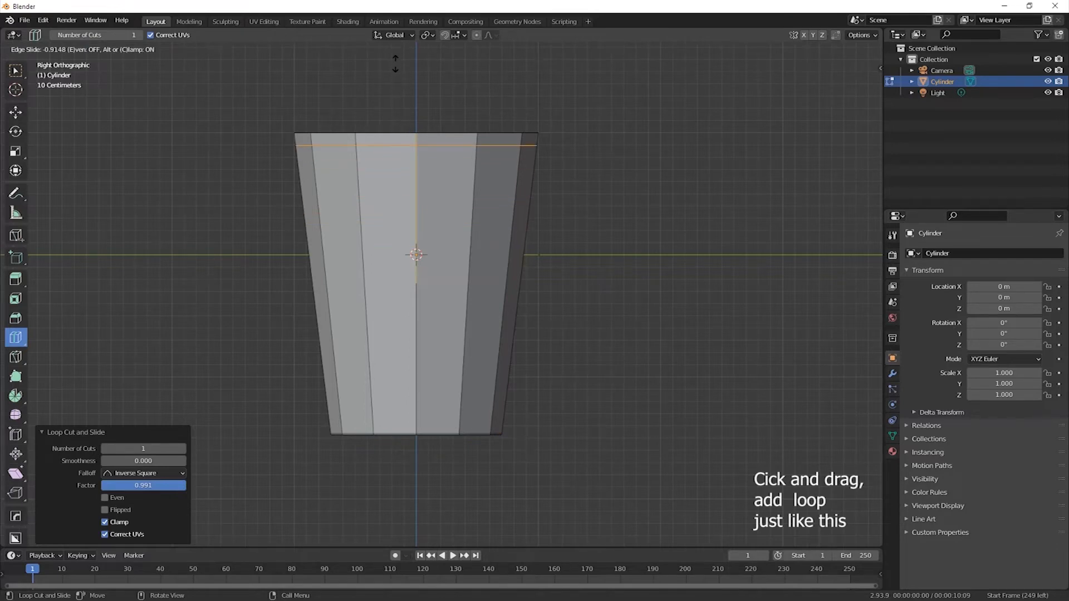
{"action": "left_click_drag", "start_coordinate": [397, 62], "coordinate": [398, 65]}
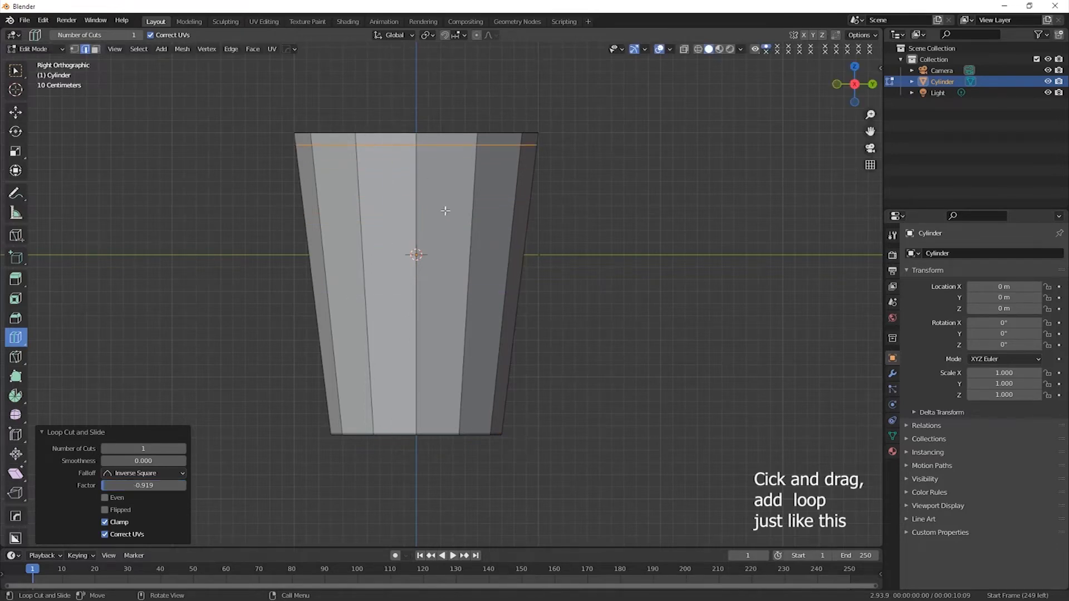
- Add a loop cut around the cup's inner wall and slide it fully down to the floor, factor -1
{"action": "middle_click_drag", "start_coordinate": [460, 261], "coordinate": [446, 329]}
{"action": "scroll", "coordinate": [456, 317], "scroll_direction": "up", "scroll_amount": 2}
{"action": "left_click_drag", "start_coordinate": [500, 288], "coordinate": [468, 389]}
{"action": "middle_click_drag", "start_coordinate": [515, 228], "coordinate": [528, 303]}
{"action": "middle_click_drag", "start_coordinate": [555, 253], "coordinate": [609, 228]}
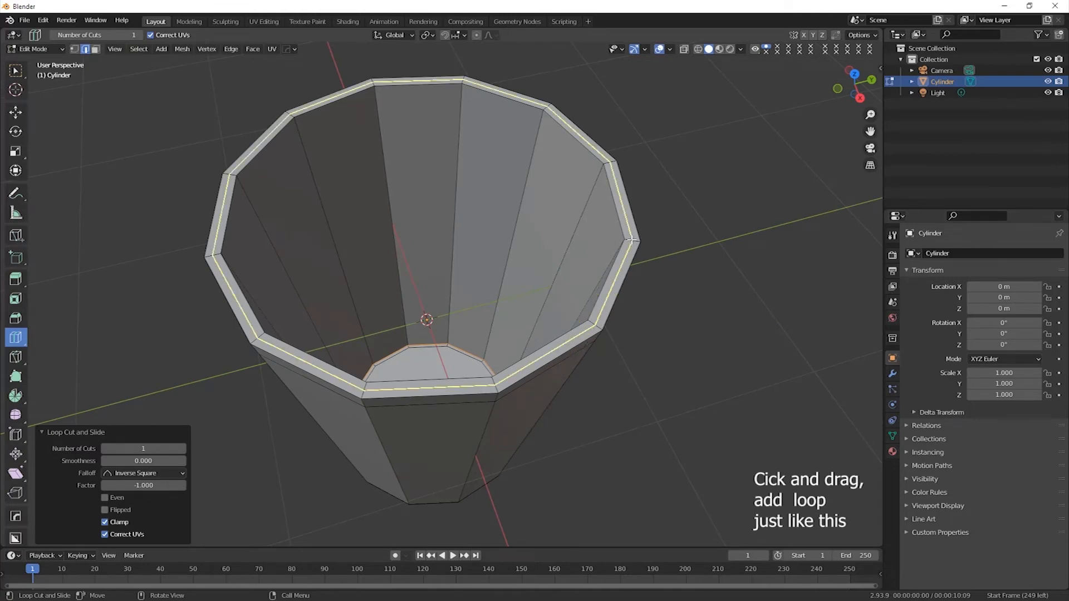
- Add a loop cut close to the edge of the recess under the base, with a slide factor of about 0.99
{"action": "scroll", "coordinate": [632, 240], "scroll_direction": "up", "scroll_amount": 2}
{"action": "middle_click_drag", "start_coordinate": [631, 240], "coordinate": [423, 249]}
{"action": "scroll", "coordinate": [533, 248], "scroll_direction": "down", "scroll_amount": 3}
{"action": "middle_click_drag", "start_coordinate": [366, 277], "coordinate": [301, 263]}
{"action": "scroll", "coordinate": [277, 259], "scroll_direction": "up", "scroll_amount": 3}
{"action": "scroll", "coordinate": [227, 212], "scroll_direction": "up", "scroll_amount": 3}
{"action": "scroll", "coordinate": [167, 210], "scroll_direction": "down", "scroll_amount": 2}
{"action": "mouse_move", "coordinate": [164, 187]}
{"action": "left_mouse_down"}
{"action": "mouse_move", "coordinate": [174, 184]}
{"action": "mouse_move", "coordinate": [162, 211]}
{"action": "mouse_move", "coordinate": [164, 196]}
{"action": "mouse_move", "coordinate": [150, 187]}
{"action": "left_mouse_up"}
- Add another loop cut around the underside of the base with a slide factor of about 0.85
{"action": "middle_click_drag", "start_coordinate": [567, 406], "coordinate": [445, 282]}
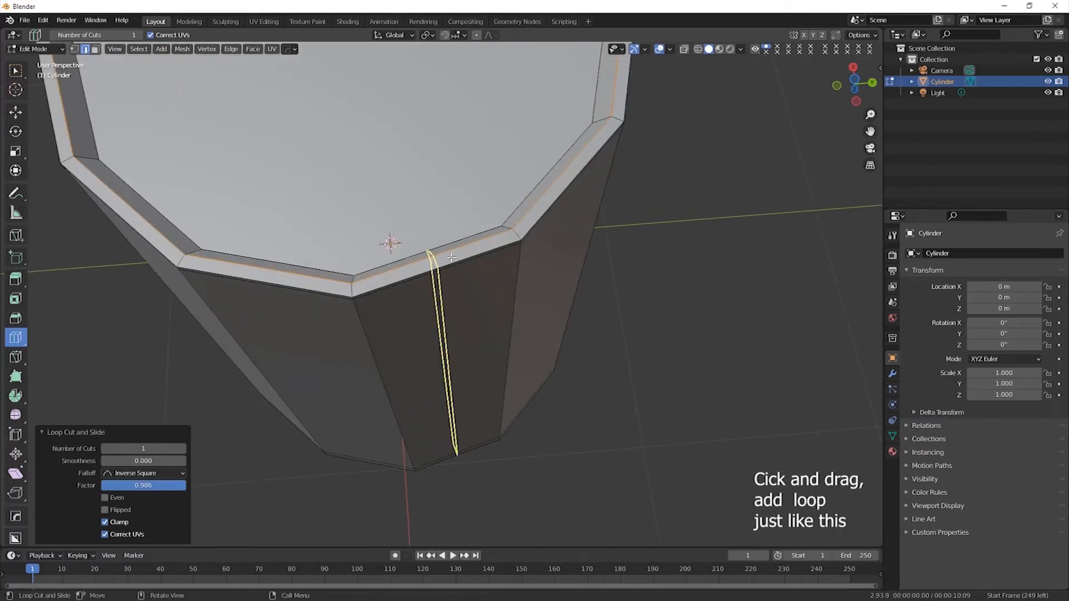
{"action": "middle_click_drag", "start_coordinate": [548, 259], "coordinate": [520, 300]}
{"action": "left_click_drag", "start_coordinate": [520, 301], "coordinate": [519, 310]}
{"action": "middle_click_drag", "start_coordinate": [520, 310], "coordinate": [549, 326]}
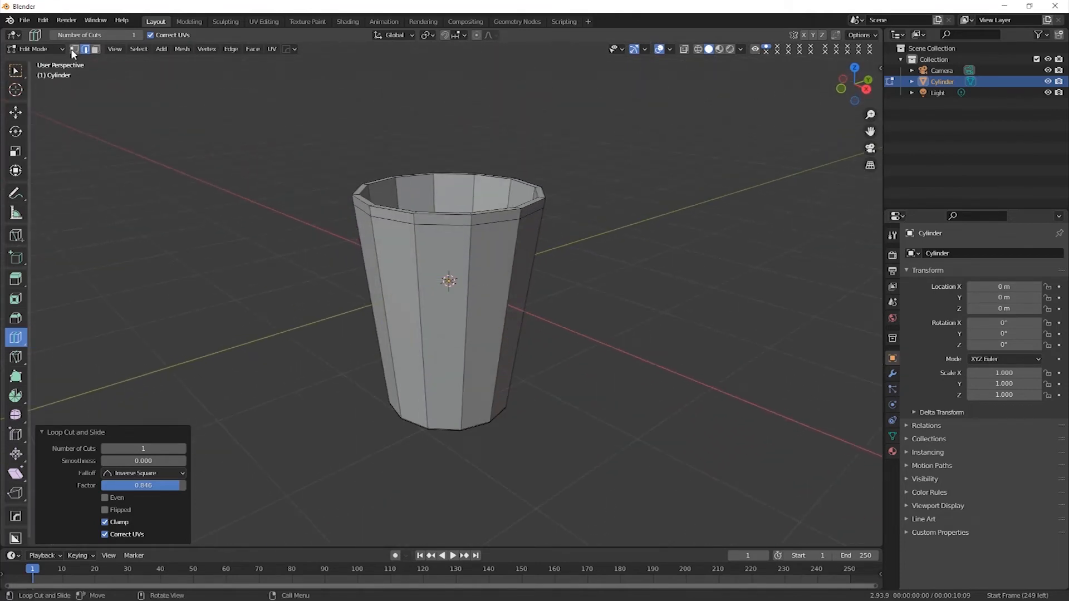
{"action": "left_click", "coordinate": [15, 70]}
{"action": "middle_click_drag", "start_coordinate": [467, 267], "coordinate": [513, 293]}
{"action": "scroll", "coordinate": [513, 293], "scroll_direction": "down", "scroll_amount": 3}
{"action": "left_click", "coordinate": [16, 112]}
{"action": "left_click_drag", "start_coordinate": [446, 313], "coordinate": [446, 310]}
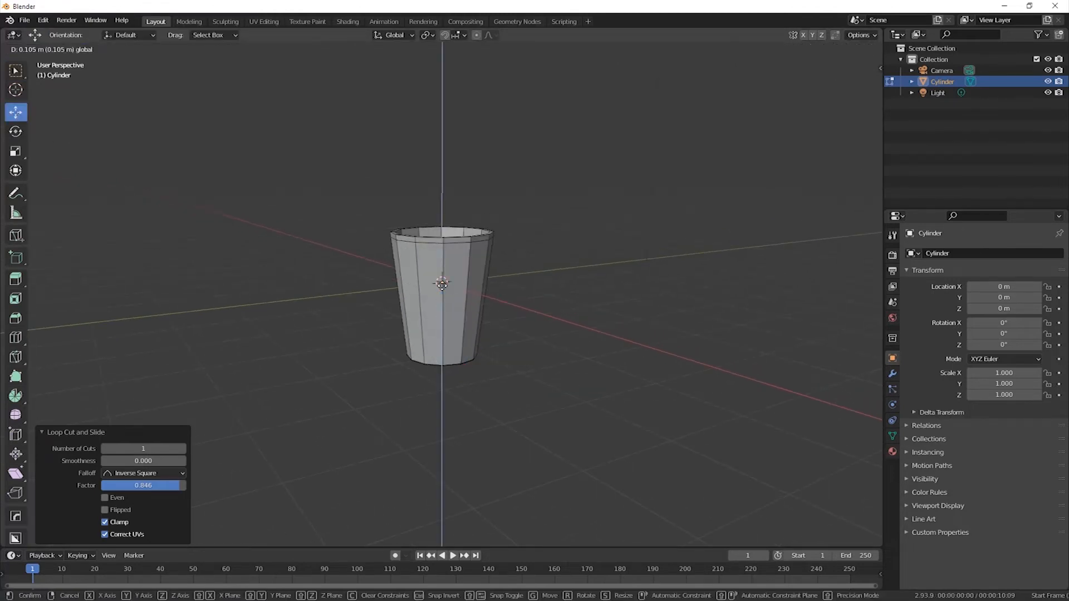
{"action": "left_click", "coordinate": [440, 245]}
{"action": "key", "text": "ctrl+z"}
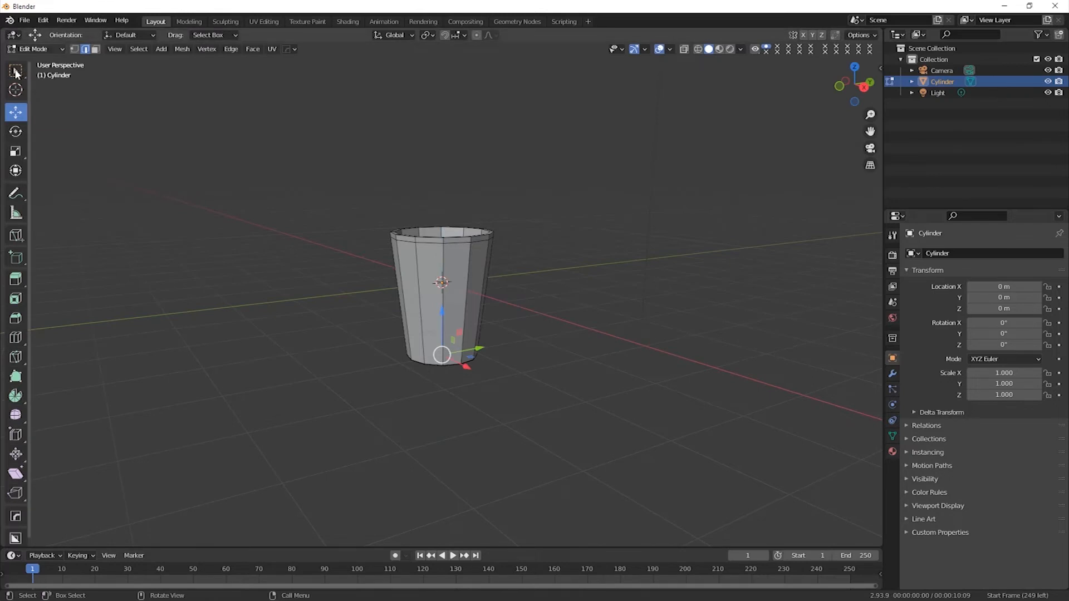
- In Object Mode, move the whole cup up about 1.54 m along Z, then return to Edit Mode
{"action": "key", "text": "Tab"}
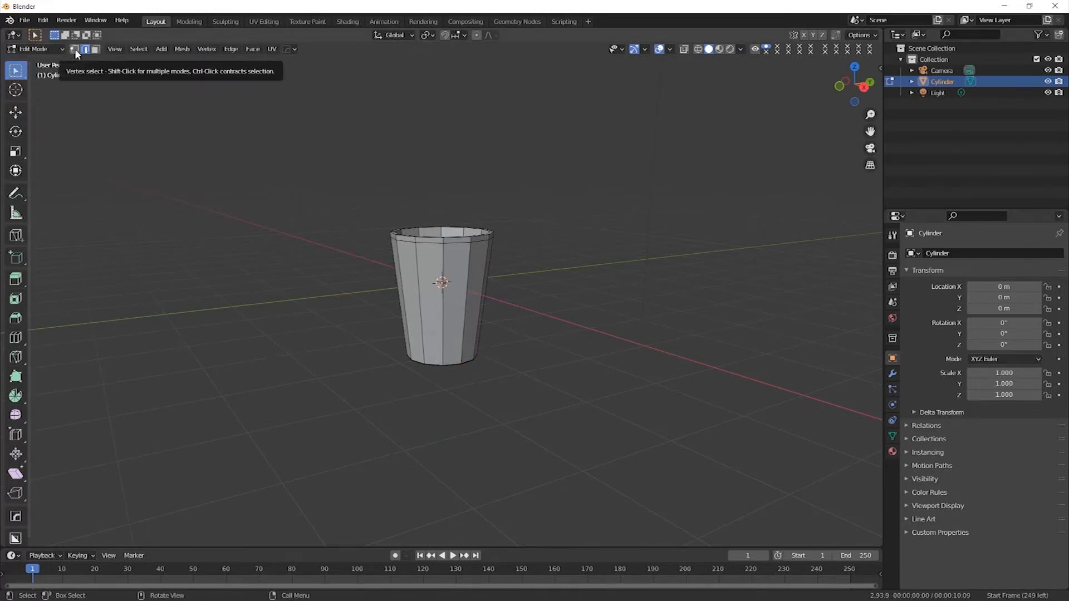
{"action": "left_click", "coordinate": [15, 116]}
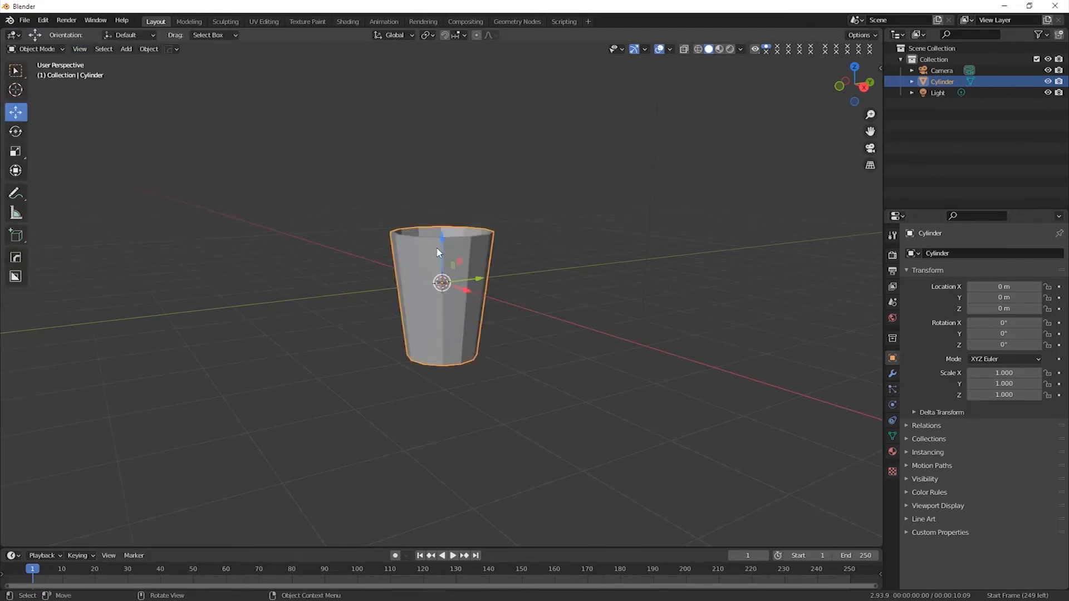
{"action": "left_click_drag", "start_coordinate": [442, 243], "coordinate": [432, 158]}
{"action": "left_click", "coordinate": [15, 72]}
{"action": "left_click", "coordinate": [34, 49]}
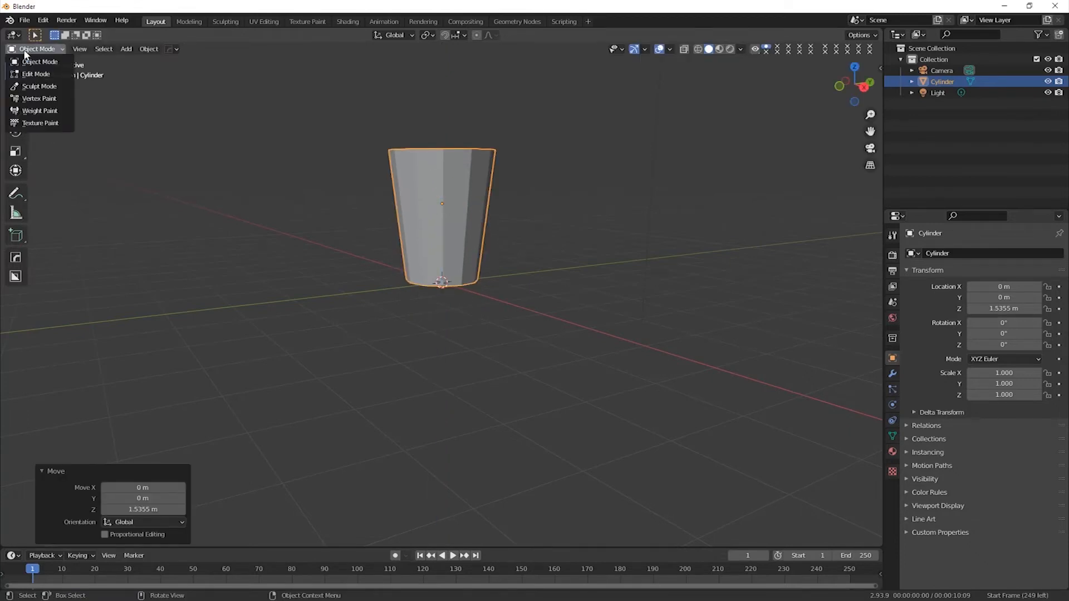
{"action": "left_click", "coordinate": [33, 74]}
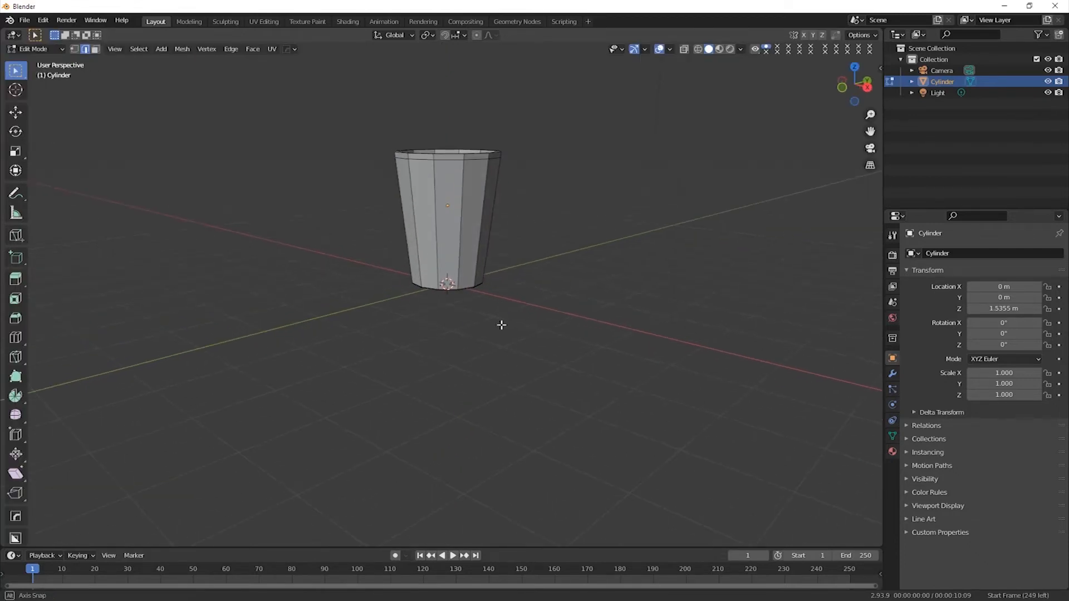
- Examine the cup's edge loops in wireframe and solid shading from several angles
{"action": "scroll", "coordinate": [479, 249], "scroll_direction": "up", "scroll_amount": 4}
{"action": "middle_click_drag", "start_coordinate": [479, 249], "coordinate": [496, 392]}
{"action": "scroll", "coordinate": [490, 370], "scroll_direction": "down", "scroll_amount": 2}
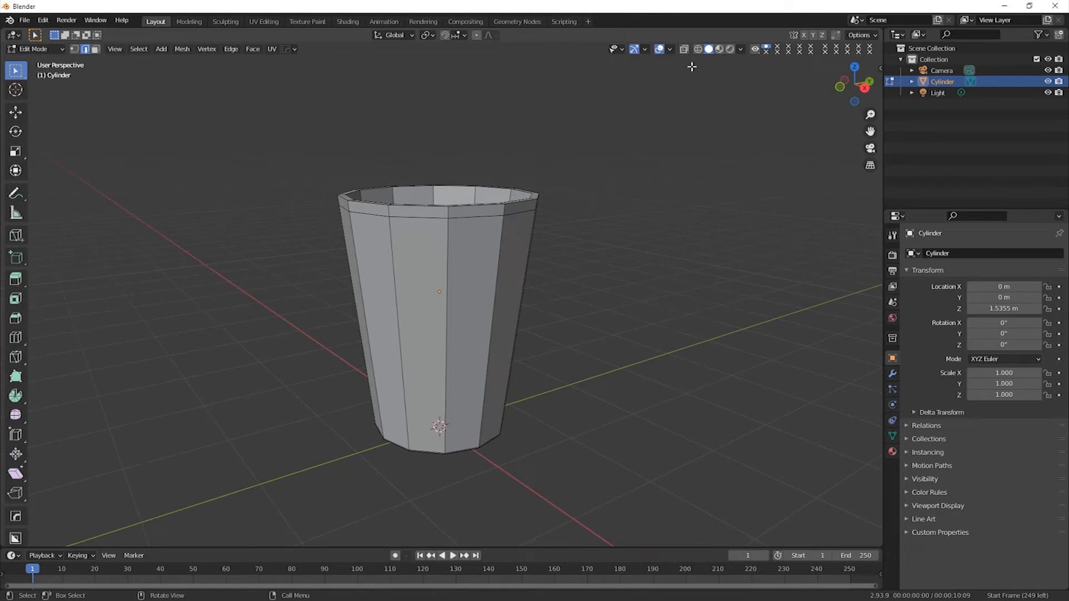
{"action": "left_click", "coordinate": [698, 49]}
{"action": "mouse_move", "coordinate": [584, 234]}
{"action": "middle_mouse_down"}
{"action": "mouse_move", "coordinate": [499, 318]}
{"action": "mouse_move", "coordinate": [707, 109]}
{"action": "middle_mouse_up"}
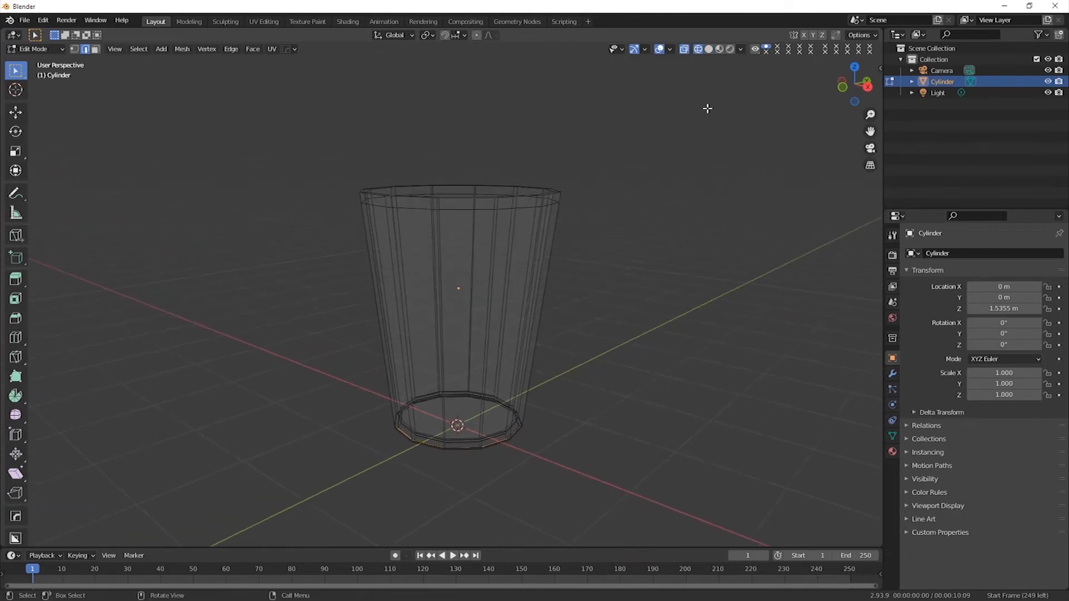
{"action": "left_click", "coordinate": [708, 49]}
{"action": "mouse_move", "coordinate": [477, 411]}
{"action": "middle_mouse_down"}
{"action": "mouse_move", "coordinate": [496, 412]}
{"action": "mouse_move", "coordinate": [484, 418]}
{"action": "mouse_move", "coordinate": [478, 368]}
{"action": "middle_mouse_up"}
{"action": "middle_click_drag", "start_coordinate": [480, 308], "coordinate": [480, 270]}
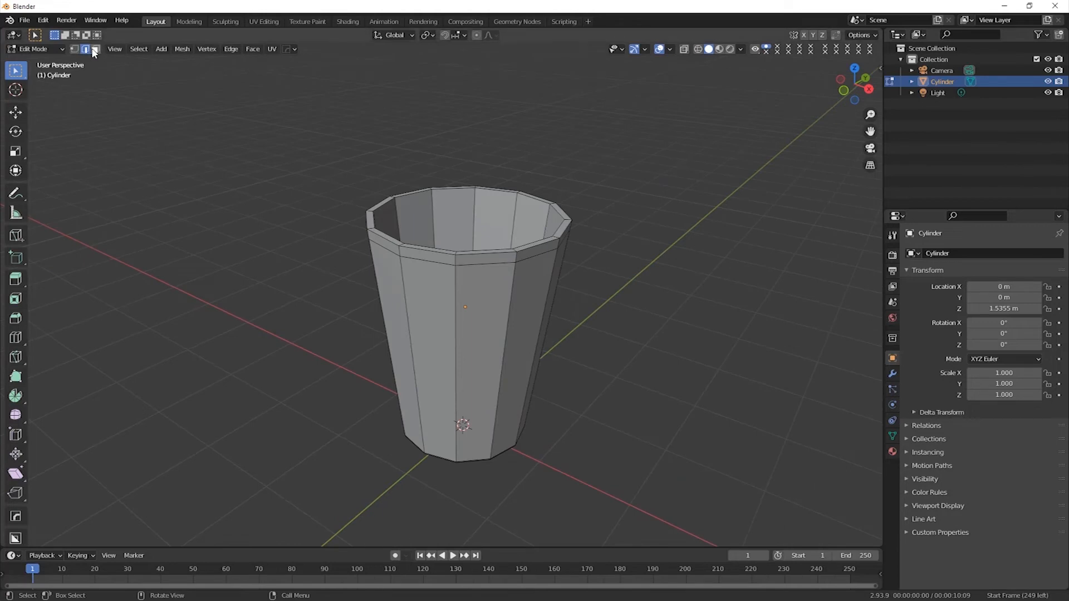
- In face select mode, select the full ring of narrow outer faces just below the cup's rim
{"action": "middle_click_drag", "start_coordinate": [649, 405], "coordinate": [366, 230]}
{"action": "left_click", "coordinate": [359, 232], "text": "shift"}
{"action": "left_click", "coordinate": [393, 206], "text": "shift"}
{"action": "left_click", "coordinate": [437, 194], "text": "shift"}
{"action": "middle_click_drag", "start_coordinate": [508, 291], "coordinate": [439, 178]}
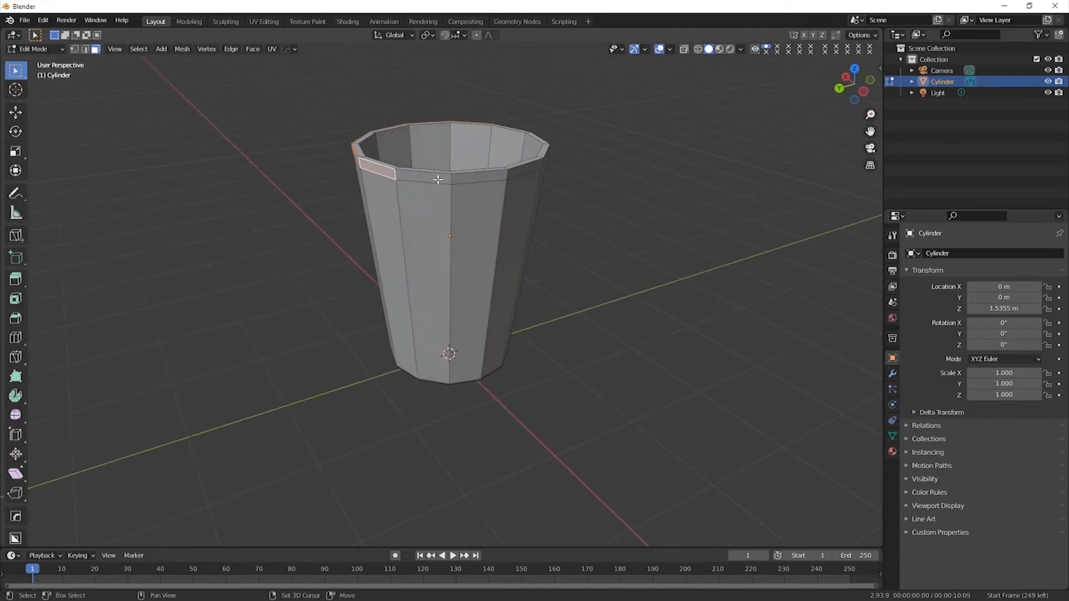
{"action": "middle_click_drag", "start_coordinate": [659, 285], "coordinate": [503, 231]}
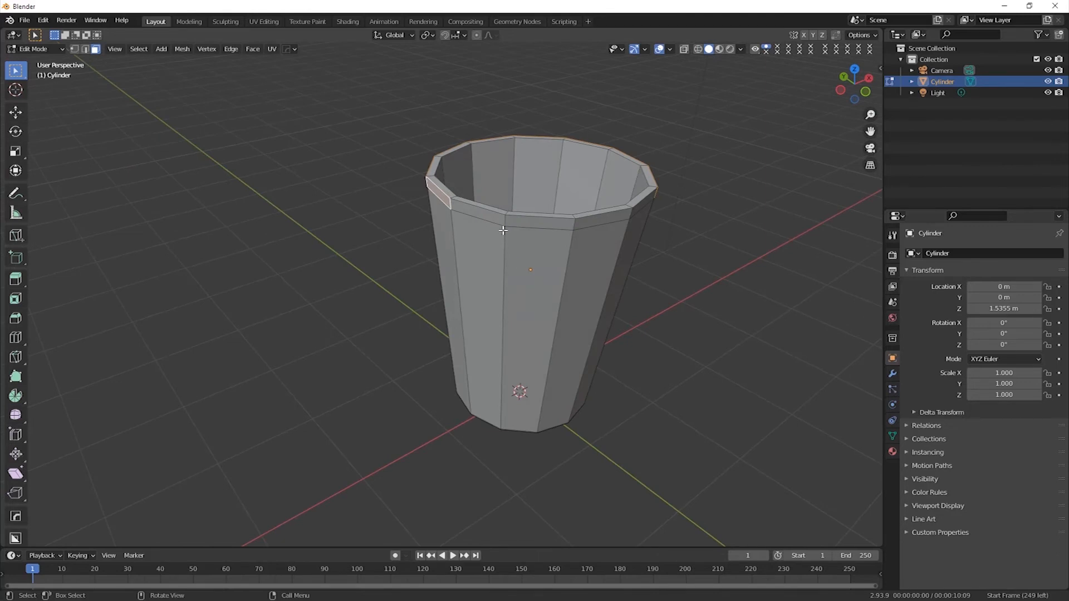
{"action": "middle_click_drag", "start_coordinate": [703, 334], "coordinate": [455, 240]}
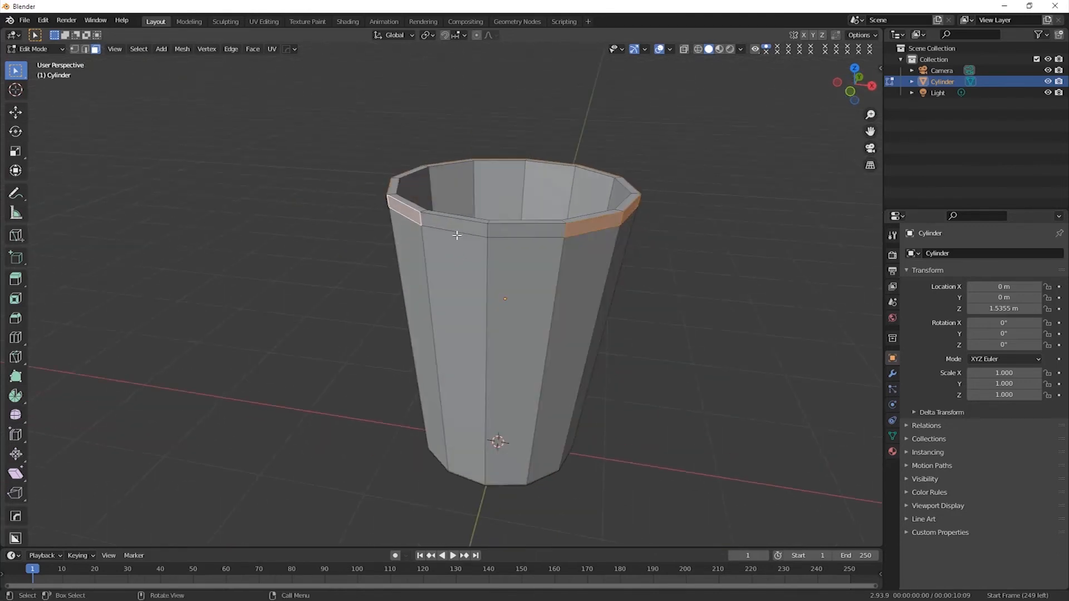
{"action": "left_click", "coordinate": [514, 231], "text": "shift"}
{"action": "middle_click_drag", "start_coordinate": [548, 267], "coordinate": [658, 362]}
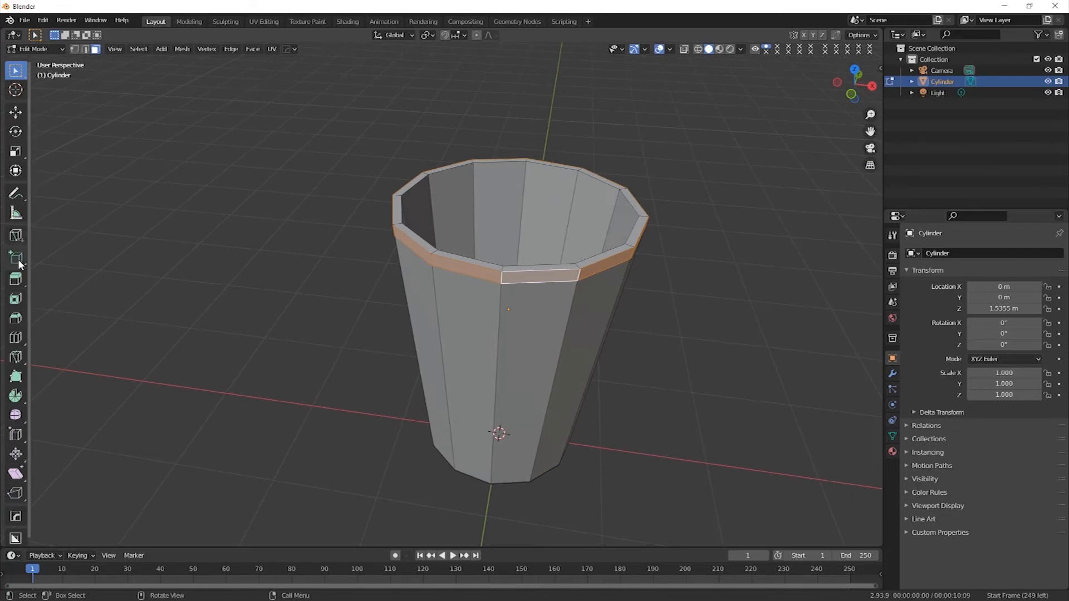
- Extrude the selected rim faces outward along their normals by about 0.054 m and return to the selection tool
{"action": "left_click", "coordinate": [21, 285]}
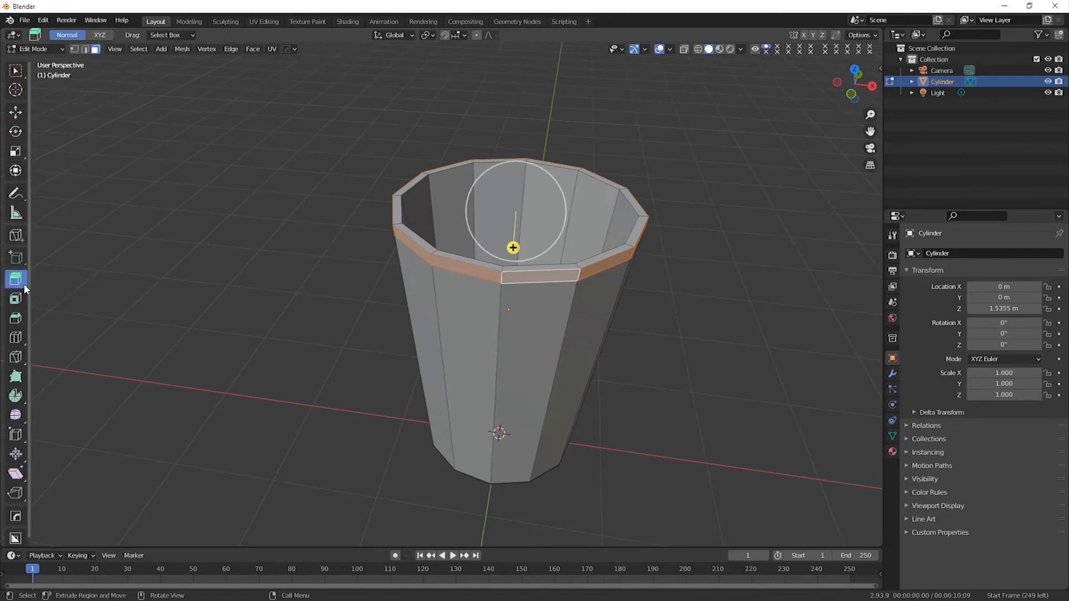
{"action": "left_click", "coordinate": [26, 286]}
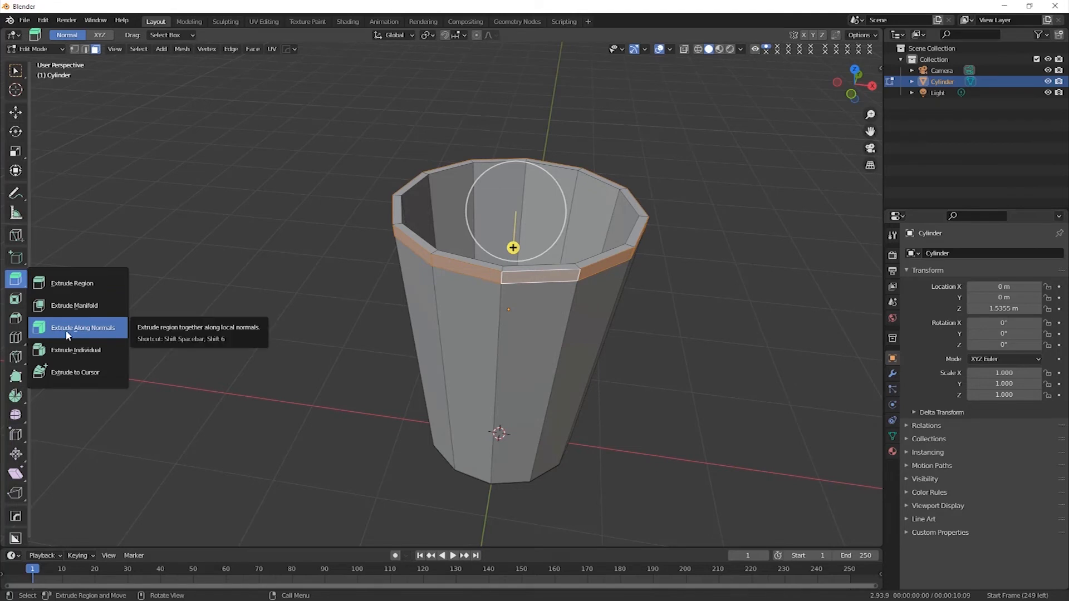
{"action": "left_click", "coordinate": [79, 330]}
{"action": "middle_click_drag", "start_coordinate": [429, 358], "coordinate": [465, 343]}
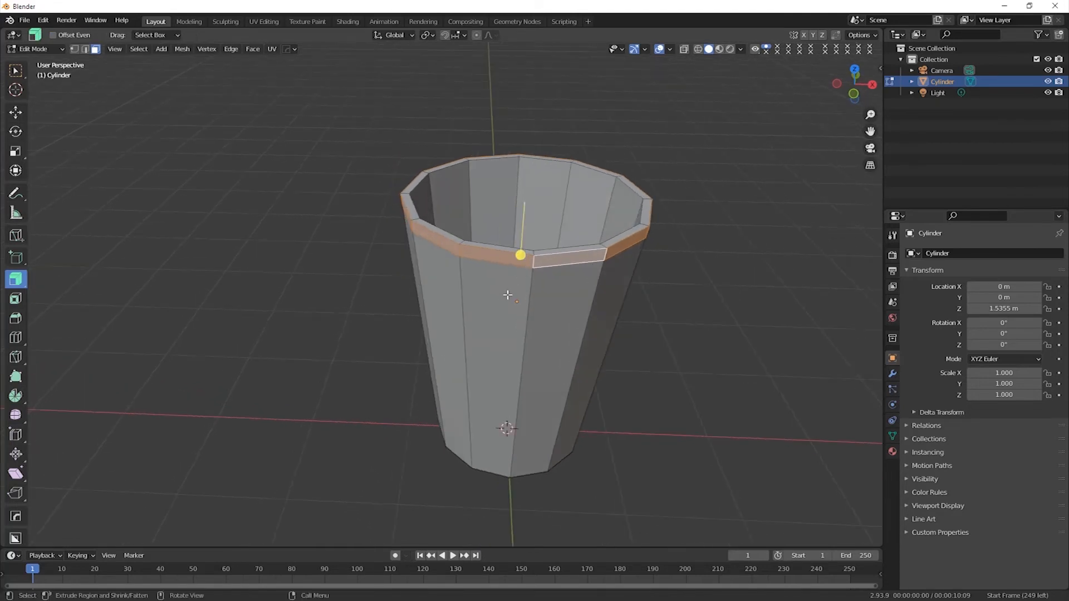
{"action": "middle_click_drag", "start_coordinate": [507, 295], "coordinate": [513, 278]}
{"action": "left_click_drag", "start_coordinate": [521, 251], "coordinate": [520, 246]}
{"action": "middle_click_drag", "start_coordinate": [520, 246], "coordinate": [513, 226]}
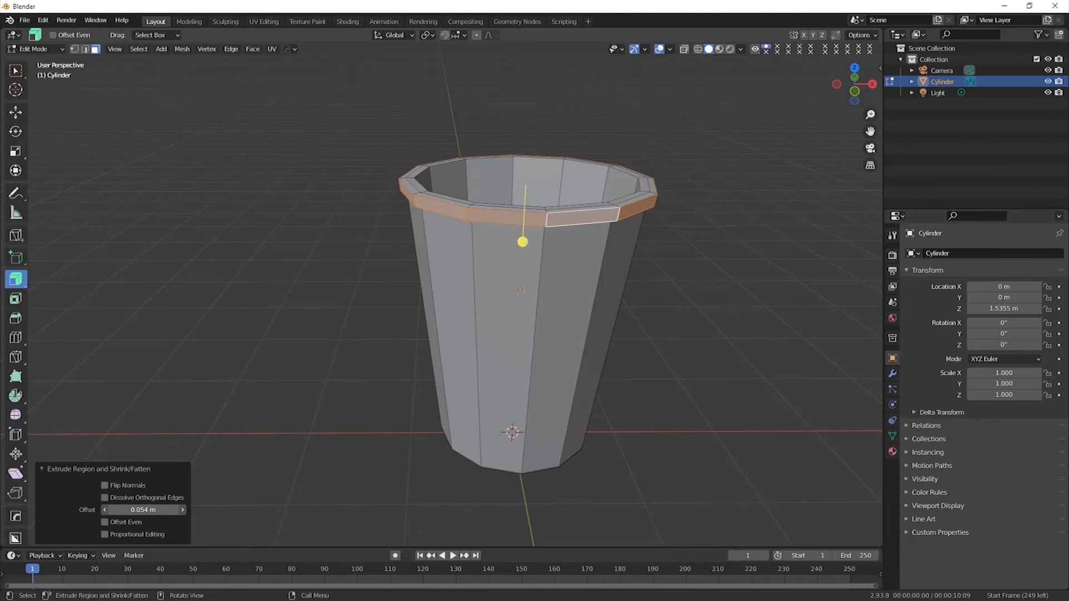
{"action": "left_click", "coordinate": [13, 72]}
{"action": "middle_click_drag", "start_coordinate": [202, 310], "coordinate": [368, 408]}
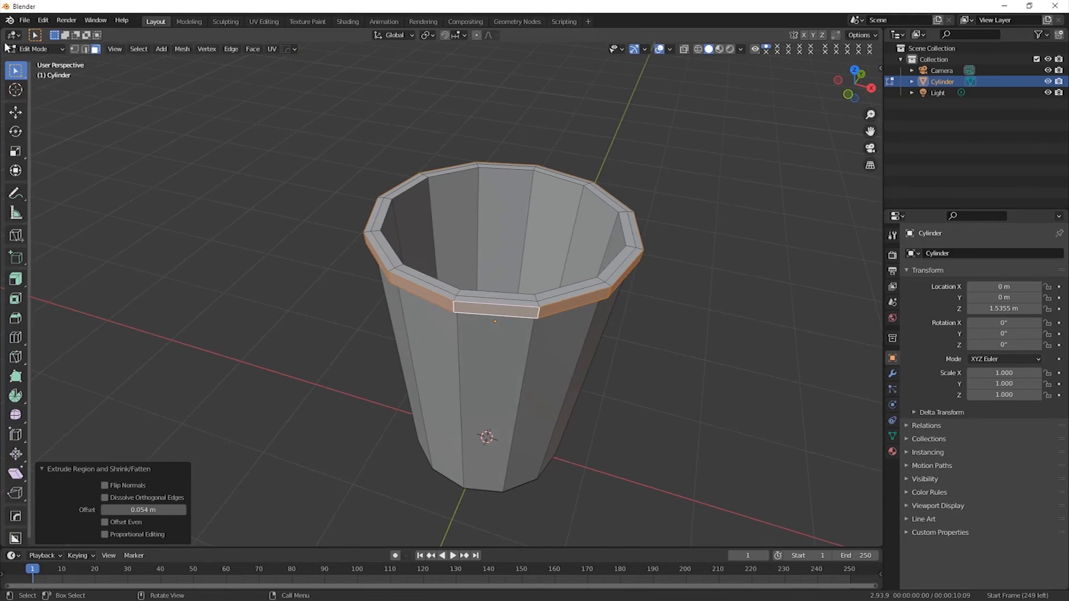
- View the cup's extruded rim in Object Mode, and return to Edit Mode
{"action": "left_click", "coordinate": [27, 49]}
{"action": "left_click", "coordinate": [33, 63]}
{"action": "middle_click_drag", "start_coordinate": [501, 465], "coordinate": [473, 270]}
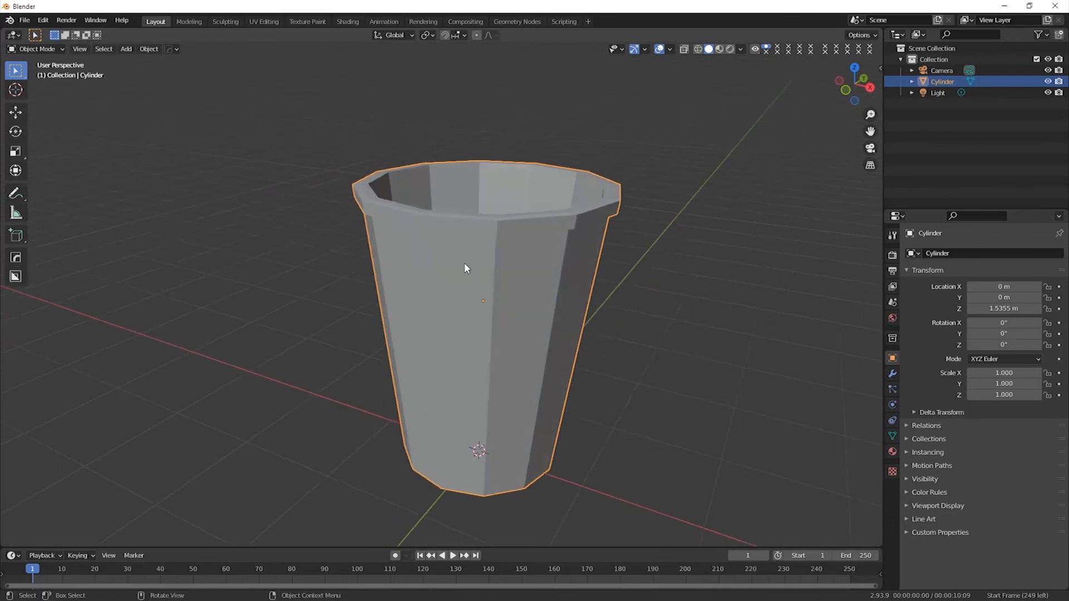
{"action": "left_click", "coordinate": [35, 49]}
{"action": "left_click", "coordinate": [39, 75]}
- Add a single loop cut around the cup's outer wall and slide it up against the rim's underside with factor -1.000
{"action": "middle_click_drag", "start_coordinate": [543, 441], "coordinate": [544, 382]}
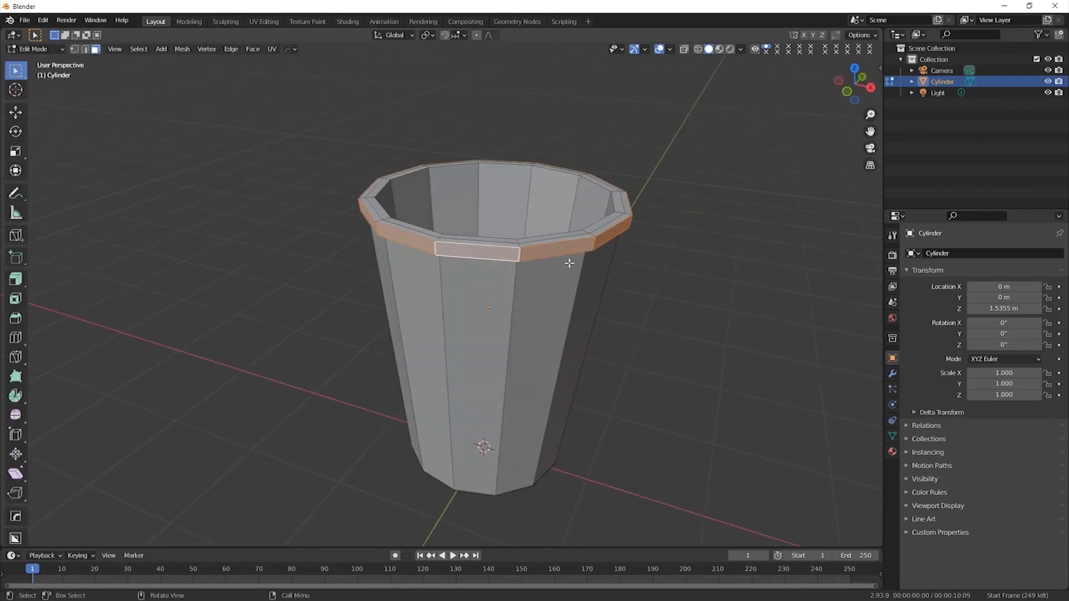
{"action": "scroll", "coordinate": [547, 314], "scroll_direction": "up", "scroll_amount": 2}
{"action": "middle_click_drag", "start_coordinate": [548, 315], "coordinate": [549, 267]}
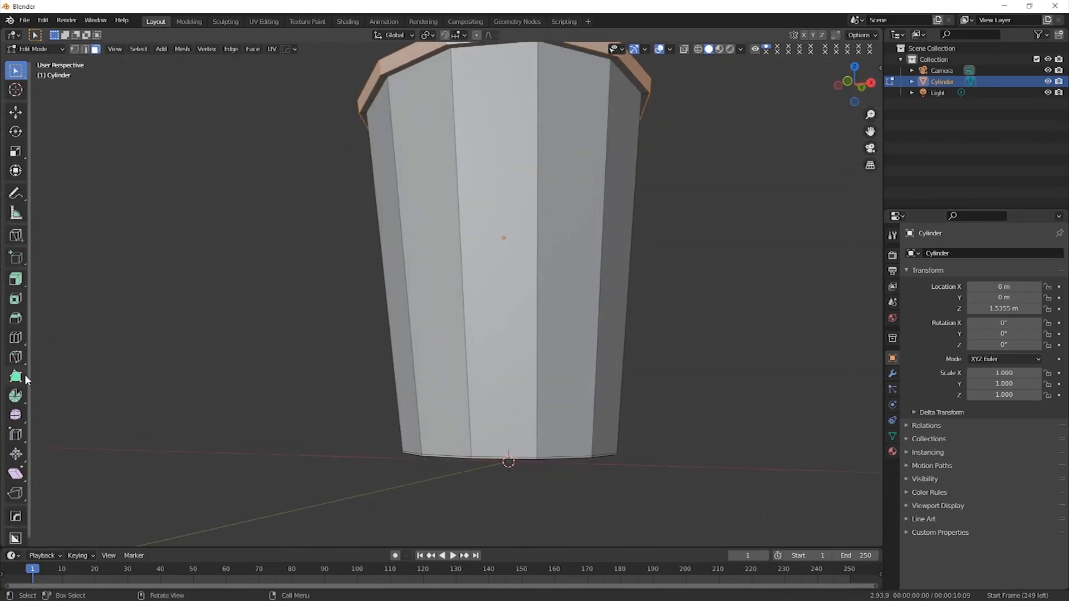
{"action": "left_click", "coordinate": [15, 337]}
{"action": "scroll", "coordinate": [452, 259], "scroll_direction": "down", "scroll_amount": 3}
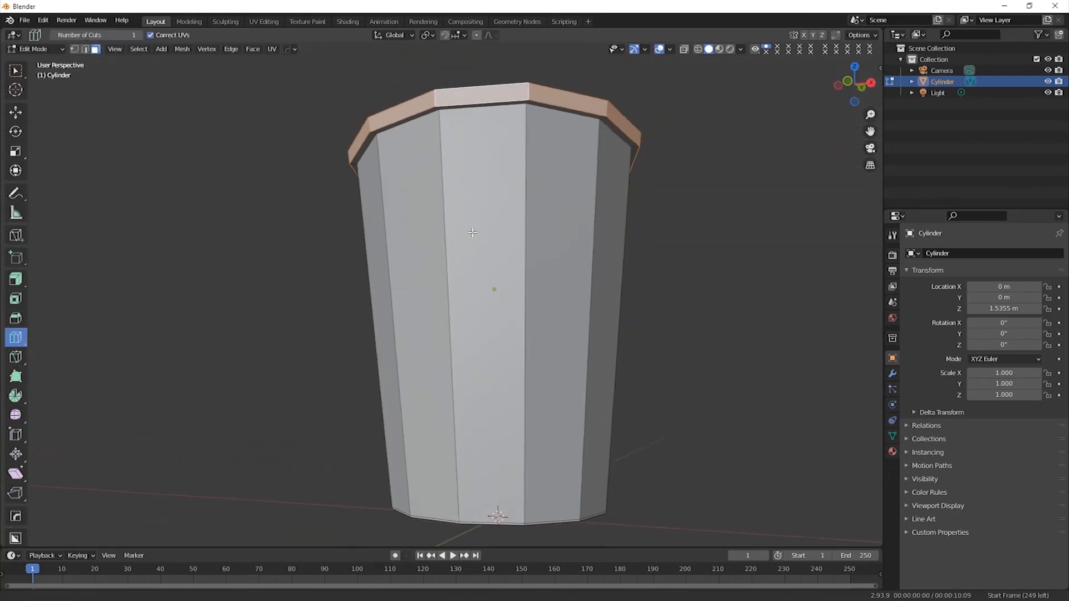
{"action": "scroll", "coordinate": [452, 259], "scroll_direction": "up", "scroll_amount": 4}
{"action": "middle_click_drag", "start_coordinate": [452, 258], "coordinate": [424, 237]}
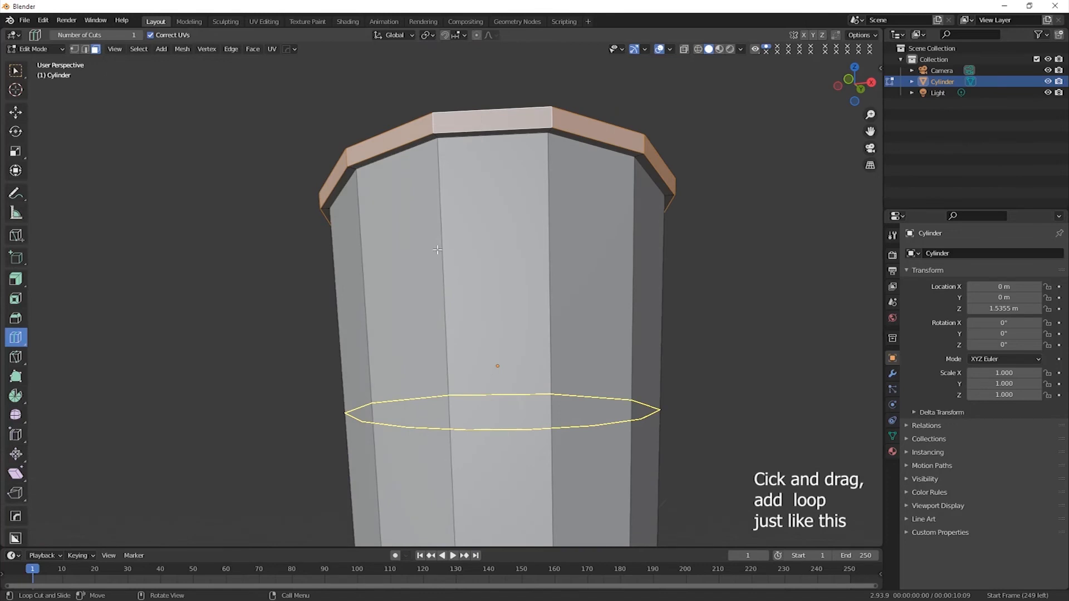
{"action": "left_click_drag", "start_coordinate": [436, 249], "coordinate": [434, 232]}
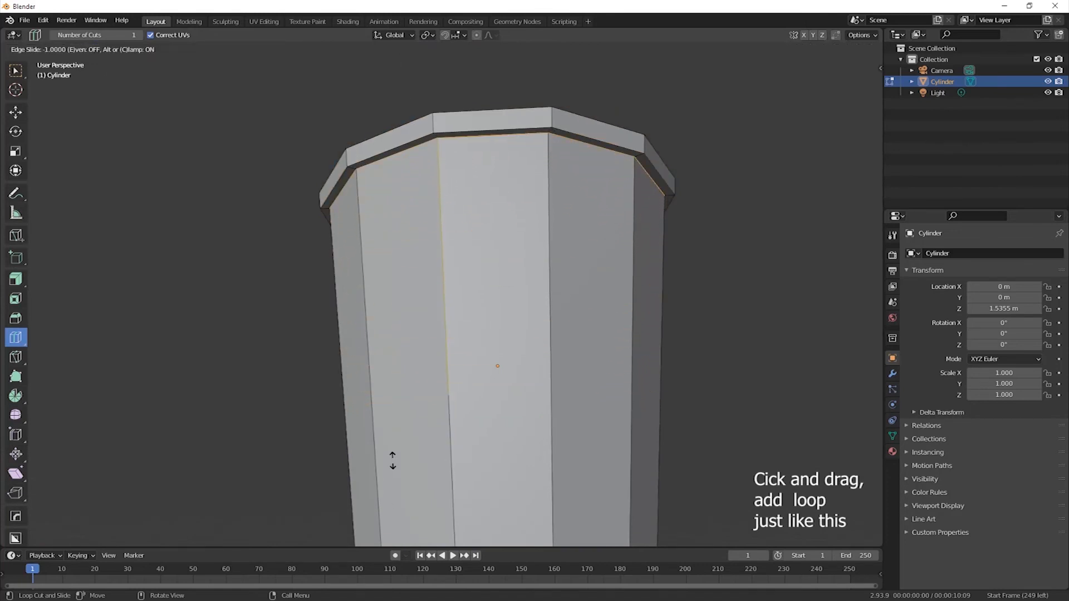
{"action": "left_click_drag", "start_coordinate": [392, 460], "coordinate": [392, 461]}
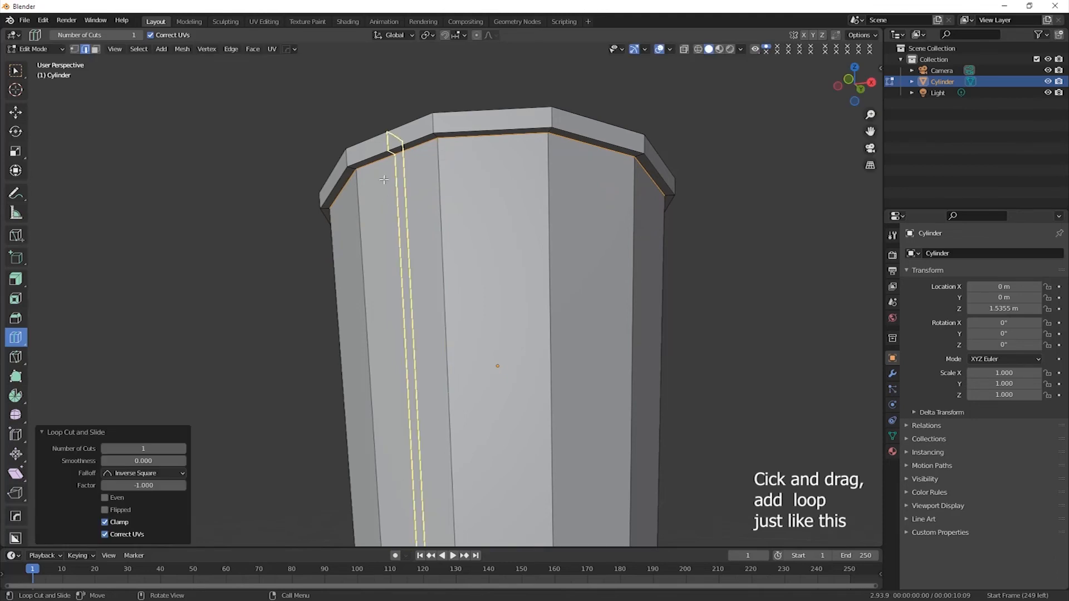
- Add a loop cut around the underside of the rim, slid toward the cup wall with factor 0.972
{"action": "scroll", "coordinate": [384, 179], "scroll_direction": "up", "scroll_amount": 4}
{"action": "middle_click_drag", "start_coordinate": [384, 179], "coordinate": [358, 178]}
{"action": "scroll", "coordinate": [375, 312], "scroll_direction": "down", "scroll_amount": 5}
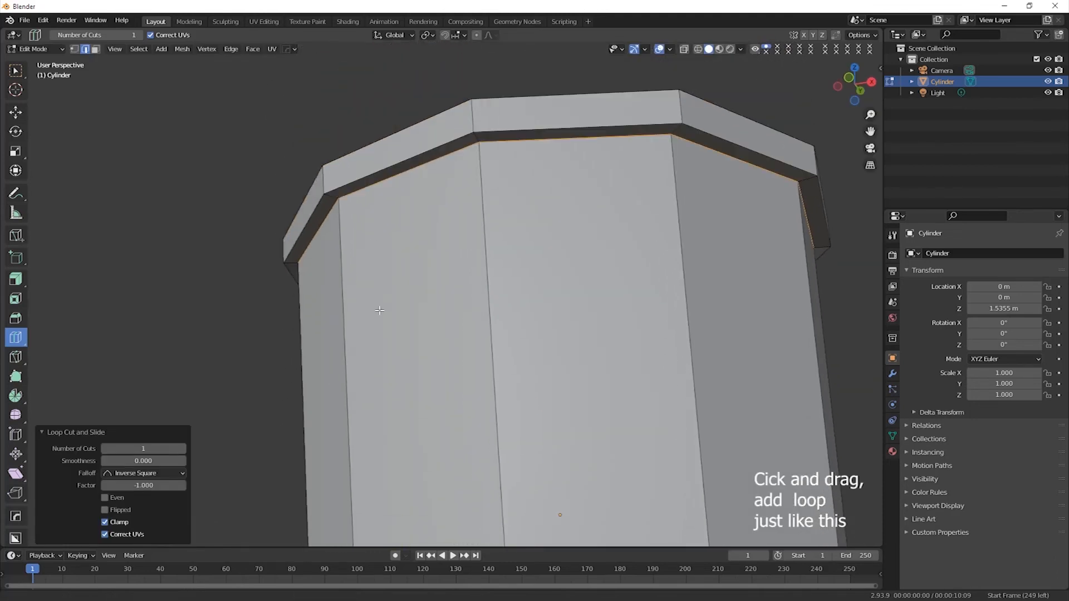
{"action": "middle_click_drag", "start_coordinate": [374, 312], "coordinate": [412, 364]}
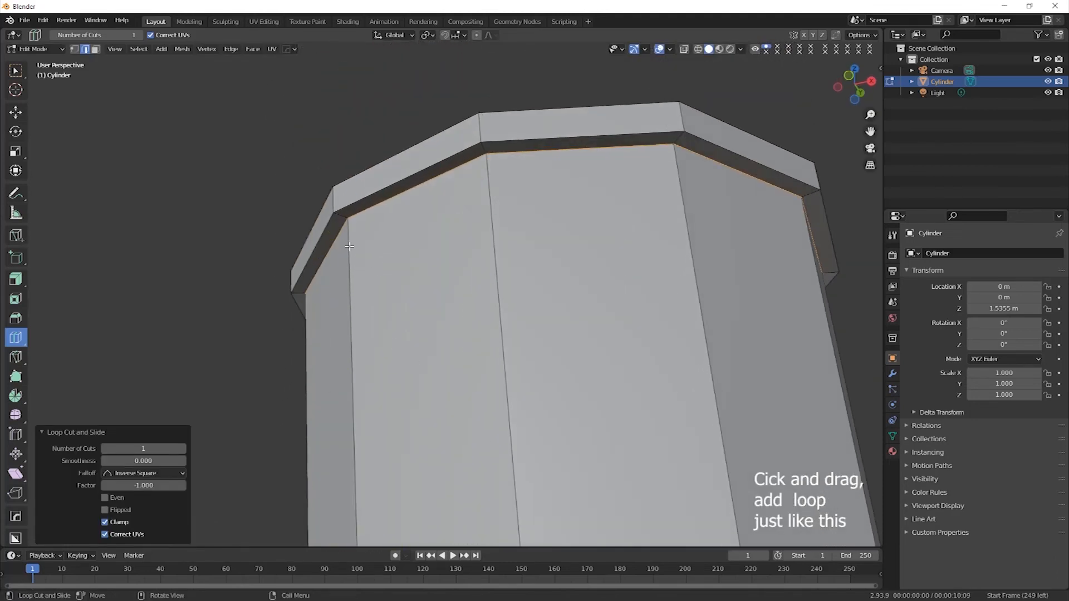
{"action": "scroll", "coordinate": [349, 246], "scroll_direction": "up", "scroll_amount": 3}
{"action": "scroll", "coordinate": [328, 212], "scroll_direction": "down", "scroll_amount": 2}
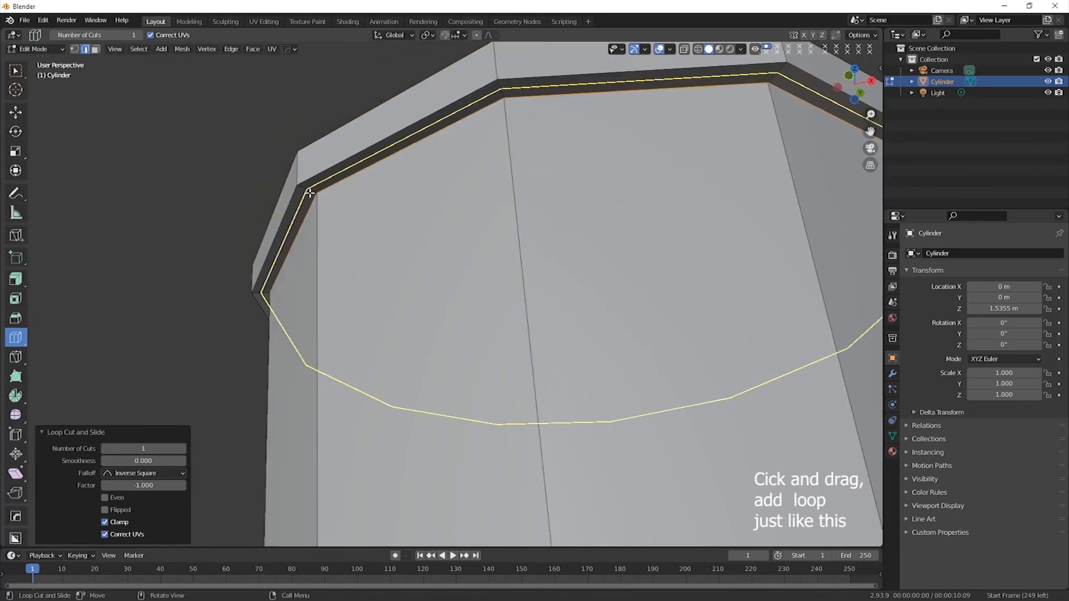
{"action": "left_click_drag", "start_coordinate": [310, 193], "coordinate": [312, 193]}
{"action": "scroll", "coordinate": [379, 246], "scroll_direction": "down", "scroll_amount": 5}
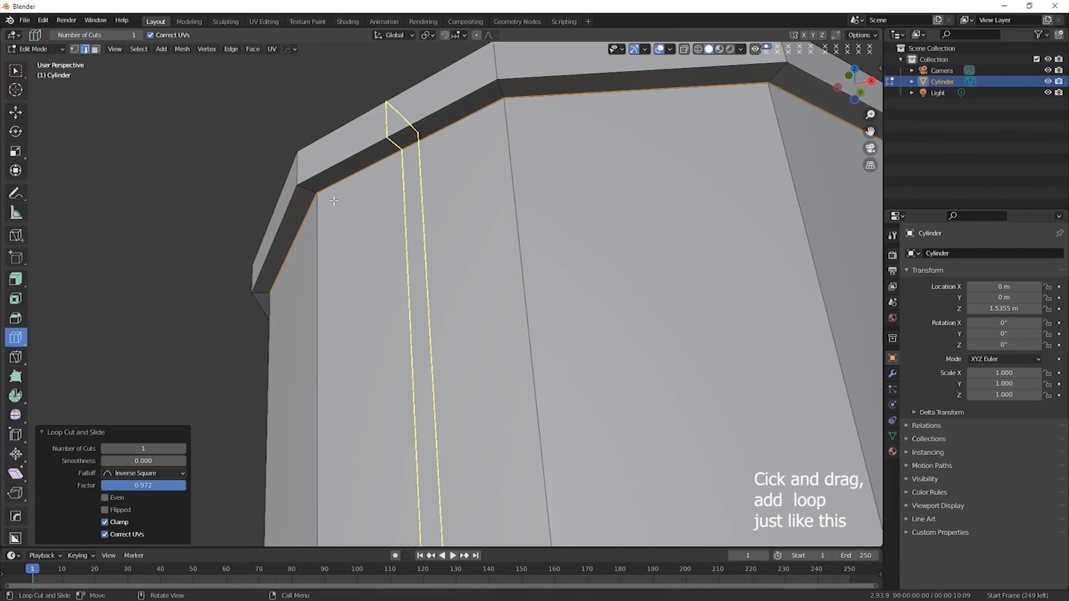
{"action": "scroll", "coordinate": [387, 262], "scroll_direction": "down", "scroll_amount": 8}
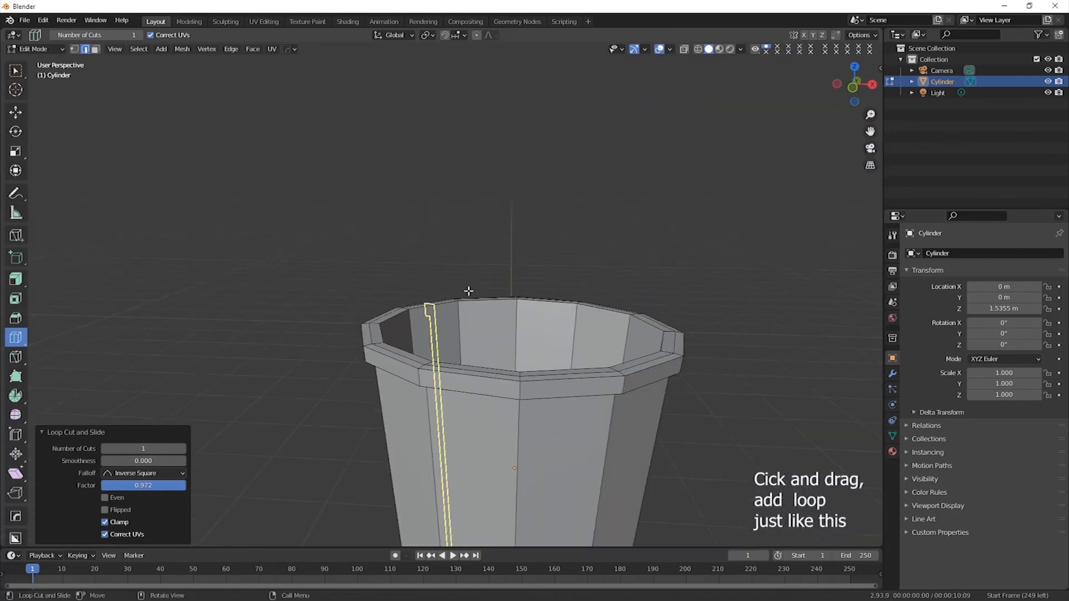
- Switch to Object Mode and inspect the whole cup from several angles
{"action": "middle_click_drag", "start_coordinate": [532, 314], "coordinate": [561, 318]}
{"action": "scroll", "coordinate": [554, 298], "scroll_direction": "up", "scroll_amount": 2}
{"action": "left_click", "coordinate": [33, 49]}
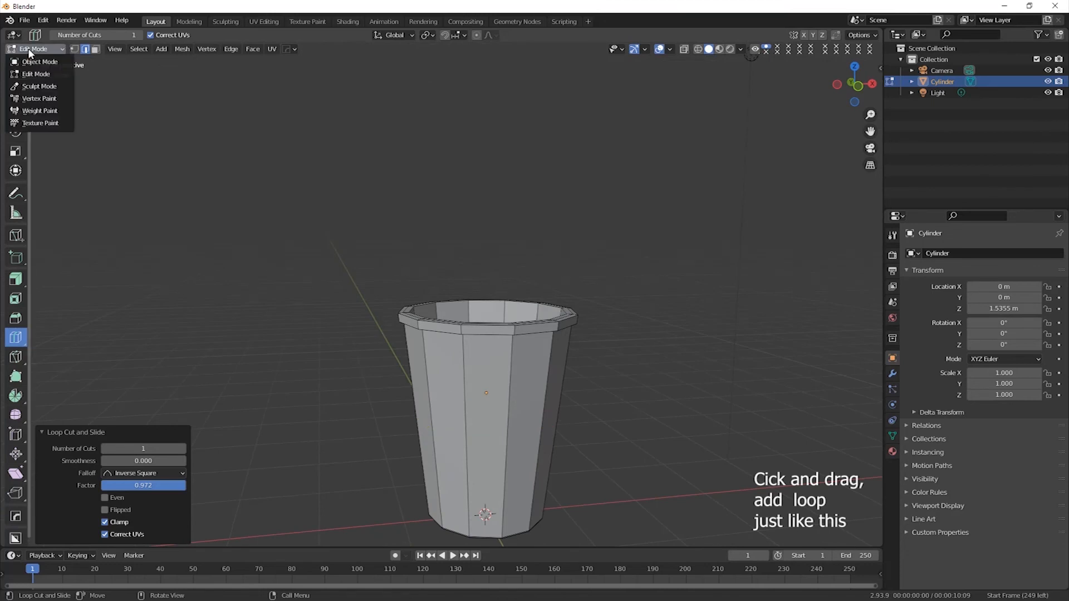
{"action": "left_click", "coordinate": [30, 57]}
{"action": "scroll", "coordinate": [484, 410], "scroll_direction": "up", "scroll_amount": 2}
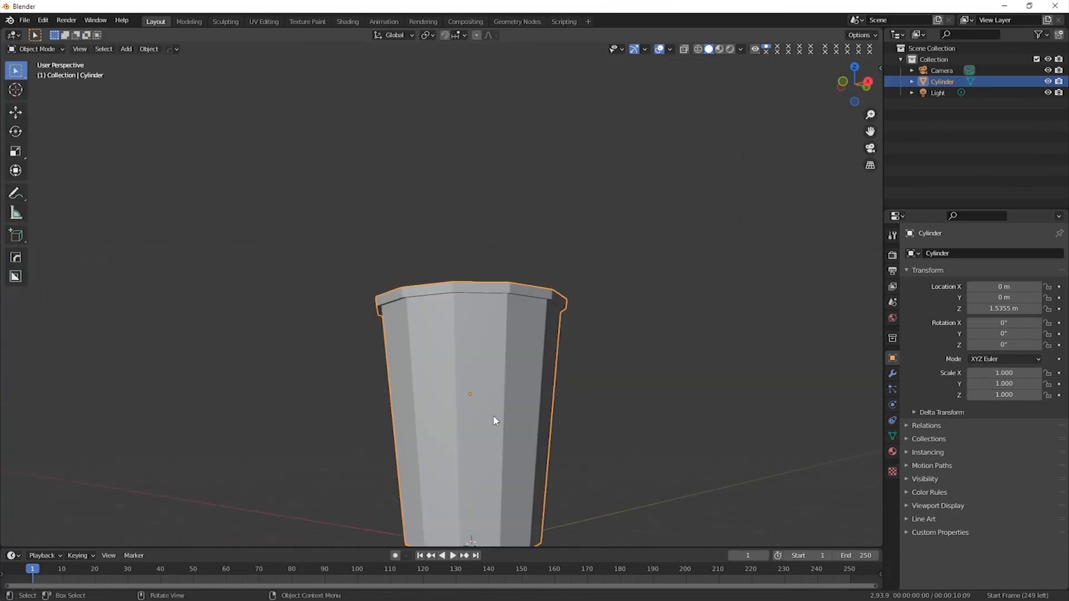
{"action": "scroll", "coordinate": [494, 423], "scroll_direction": "down", "scroll_amount": 4}
{"action": "middle_click_drag", "start_coordinate": [509, 424], "coordinate": [489, 420]}
{"action": "scroll", "coordinate": [489, 419], "scroll_direction": "up", "scroll_amount": 2}
{"action": "middle_click_drag", "start_coordinate": [455, 369], "coordinate": [474, 365]}
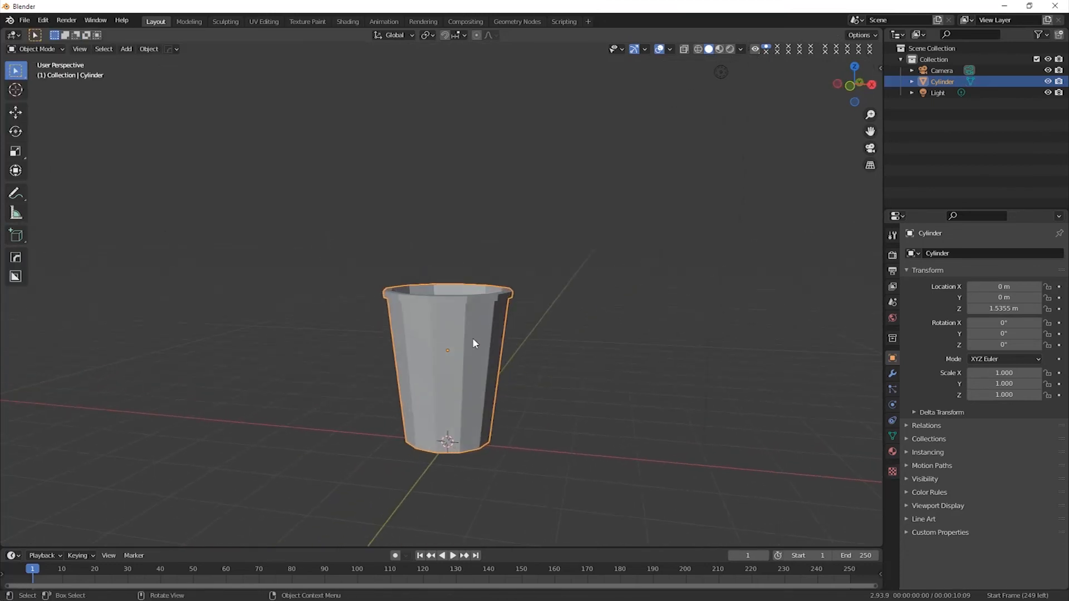
{"action": "scroll", "coordinate": [476, 359], "scroll_direction": "up", "scroll_amount": 2}
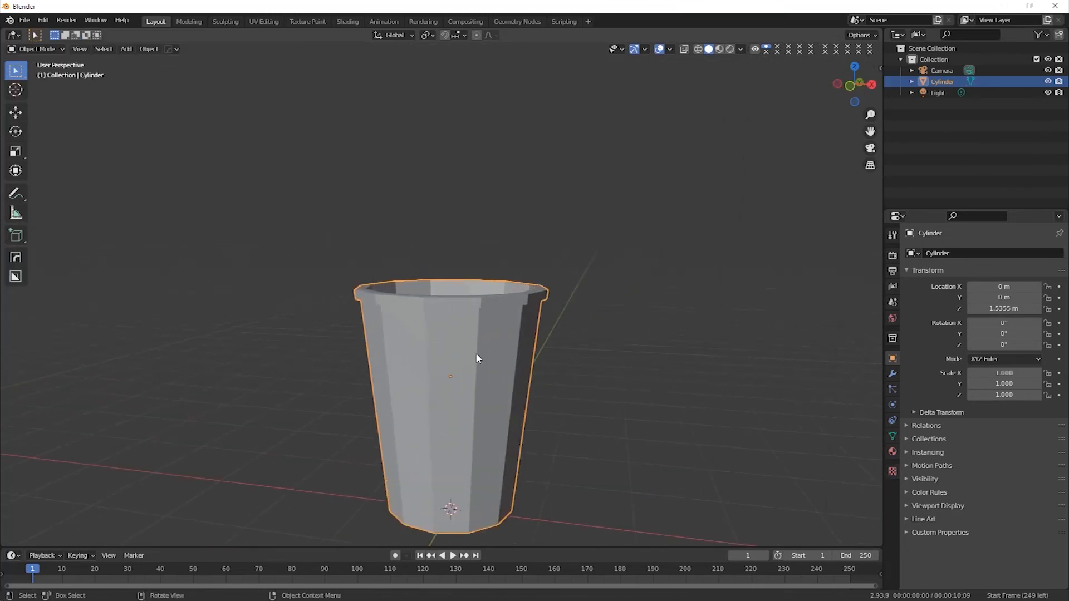
- Add a Subdivision Surface modifier to the cup and set its viewport level to 2
{"action": "left_click", "coordinate": [892, 374]}
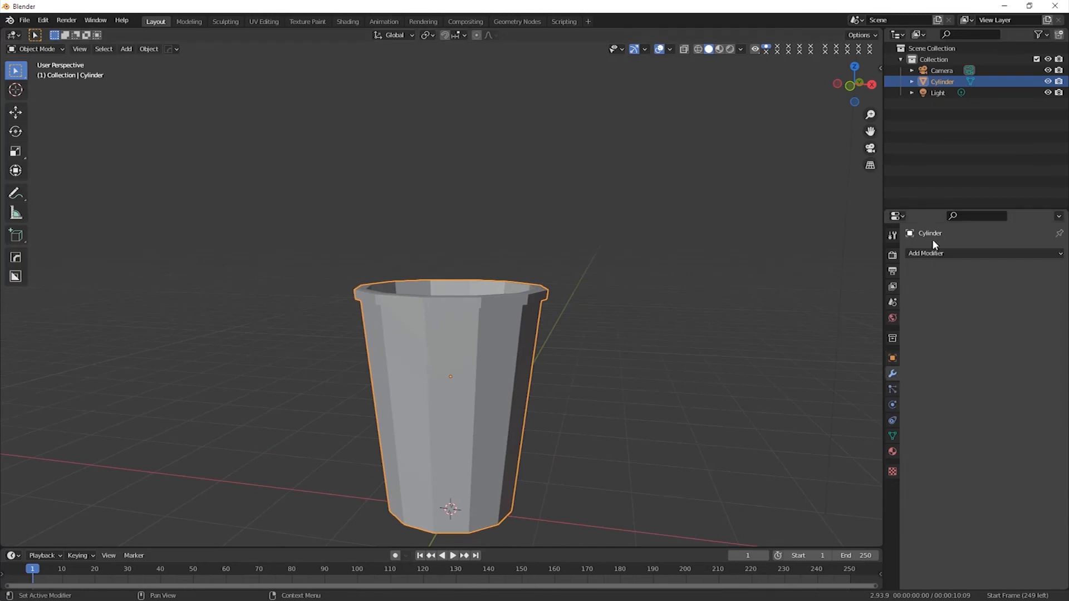
{"action": "left_click", "coordinate": [930, 254]}
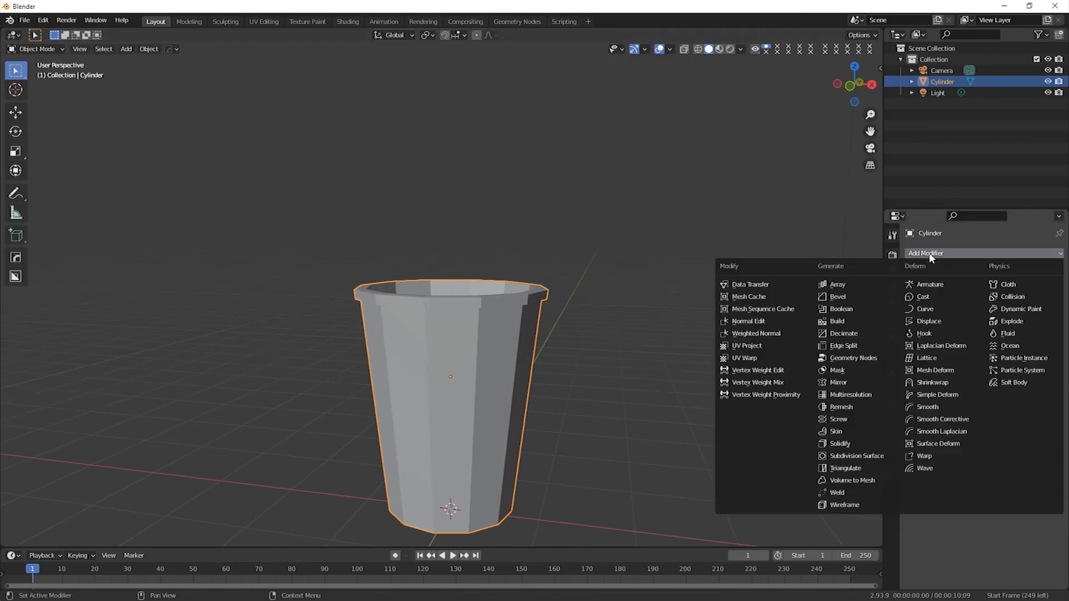
{"action": "left_click", "coordinate": [860, 460]}
{"action": "middle_click_drag", "start_coordinate": [549, 384], "coordinate": [536, 357]}
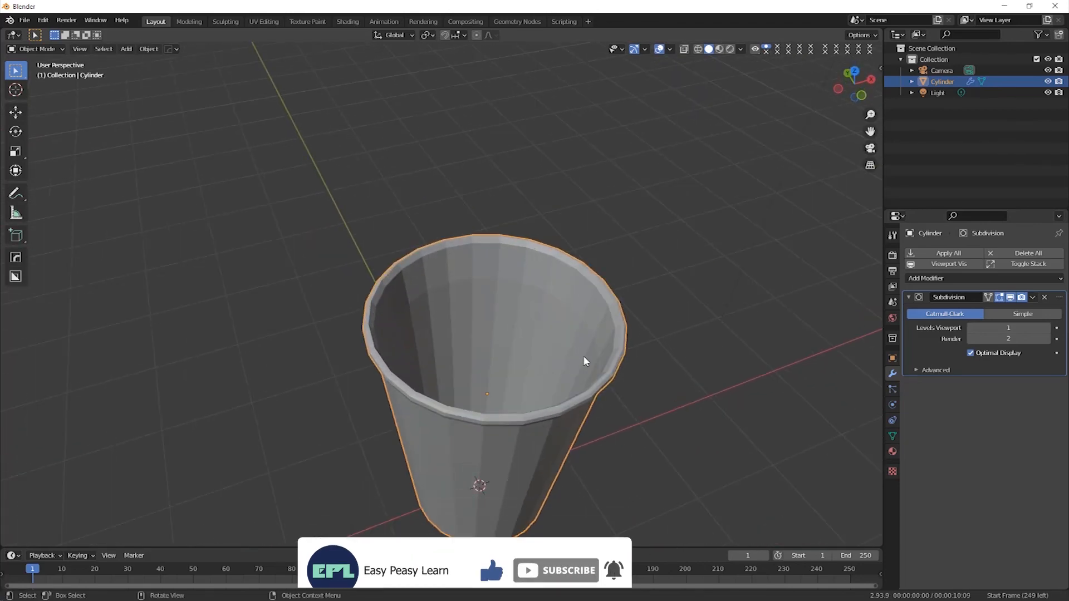
{"action": "left_click", "coordinate": [1047, 327]}
{"action": "middle_click_drag", "start_coordinate": [553, 370], "coordinate": [492, 339]}
{"action": "scroll", "coordinate": [489, 312], "scroll_direction": "down", "scroll_amount": 2}
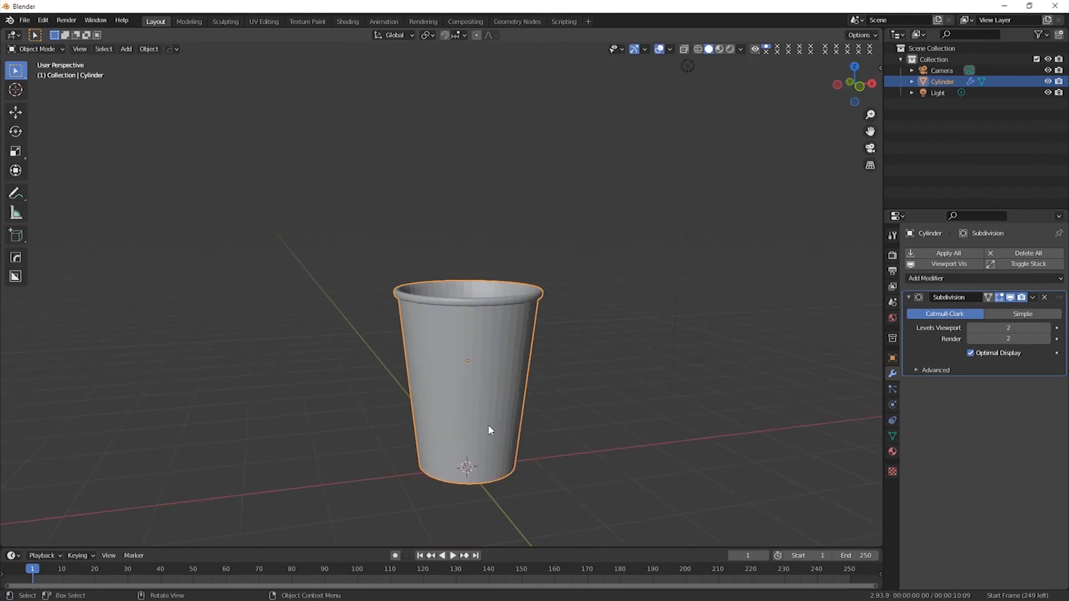
- Apply Shade Smooth to the cup and inspect its surface up close and from a distance
{"action": "right_click", "coordinate": [470, 330]}
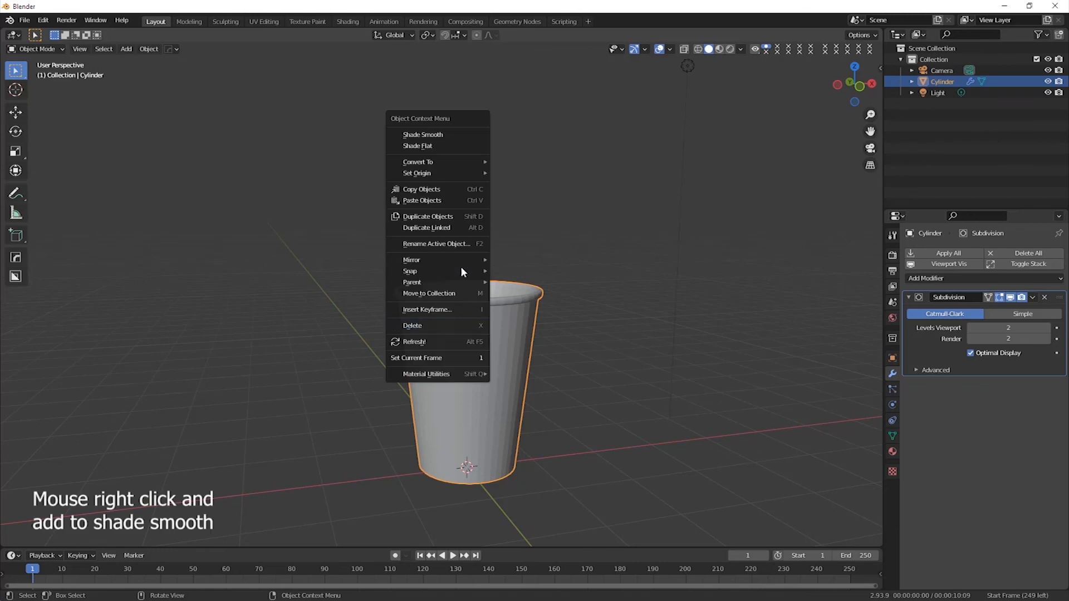
{"action": "left_click", "coordinate": [432, 136]}
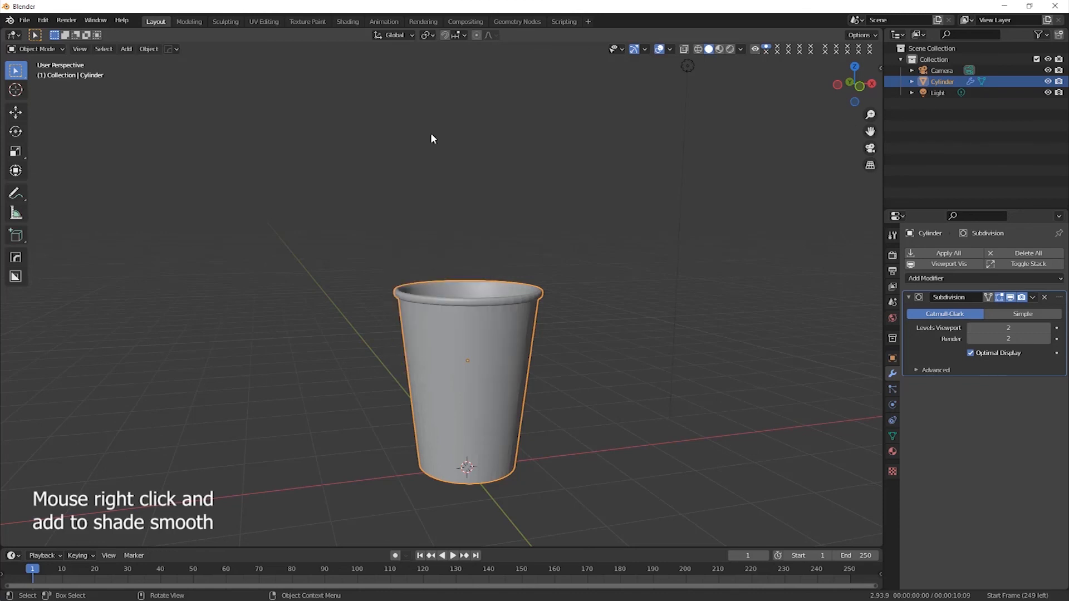
{"action": "middle_click_drag", "start_coordinate": [431, 394], "coordinate": [442, 291]}
{"action": "scroll", "coordinate": [507, 368], "scroll_direction": "up", "scroll_amount": 3}
{"action": "scroll", "coordinate": [509, 362], "scroll_direction": "down", "scroll_amount": 3}
{"action": "scroll", "coordinate": [439, 273], "scroll_direction": "up", "scroll_amount": 4}
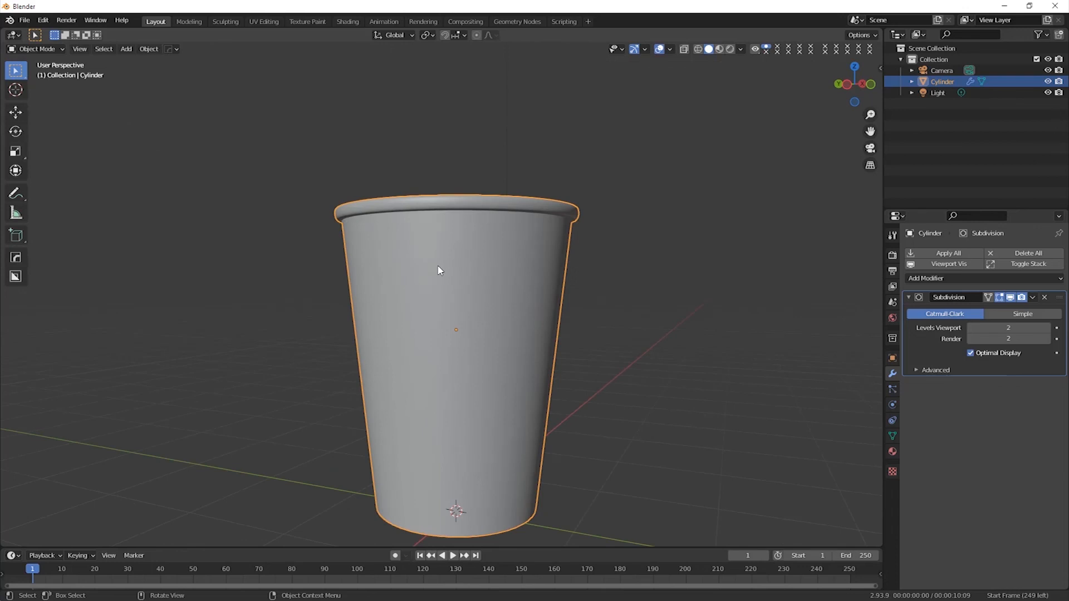
{"action": "scroll", "coordinate": [450, 288], "scroll_direction": "down", "scroll_amount": 4}
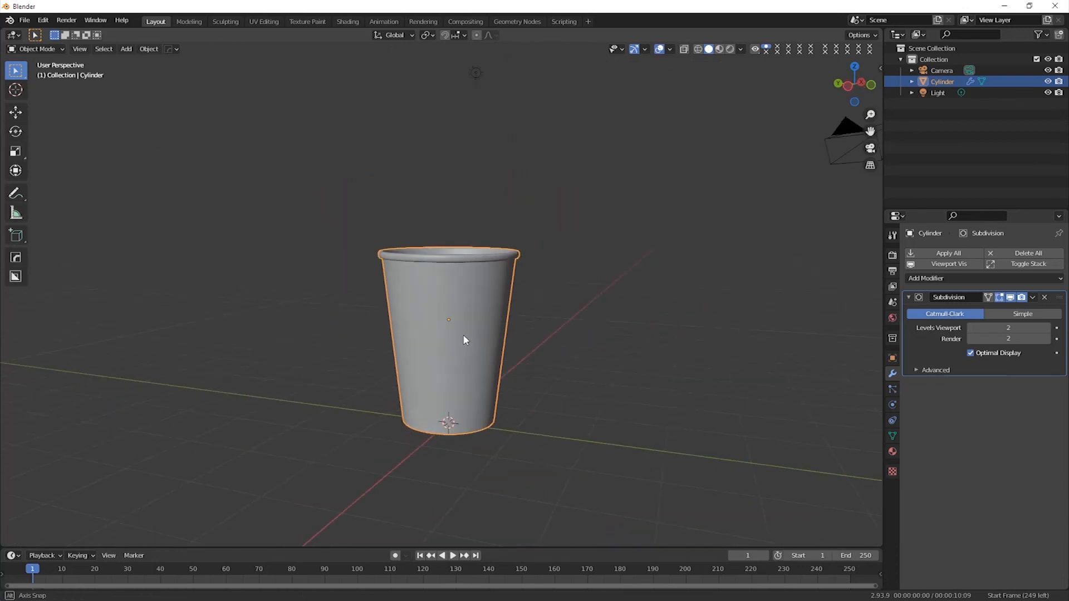